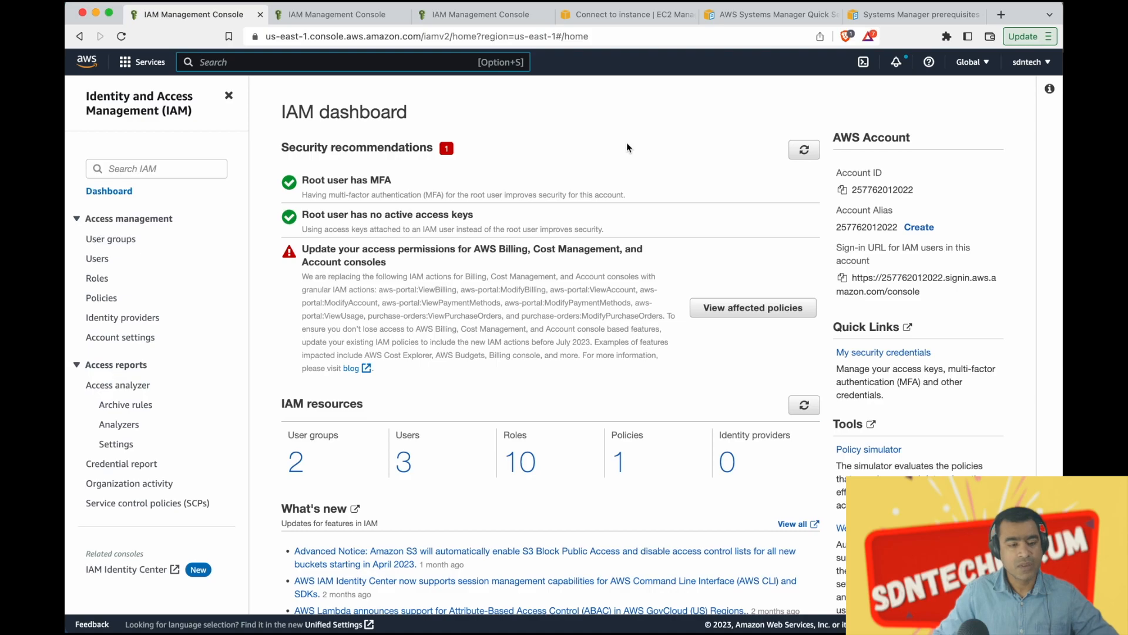
Step: Open the list of IAM roles and close the two other open IAM console pages
{"action": "left_click", "coordinate": [97, 279]}
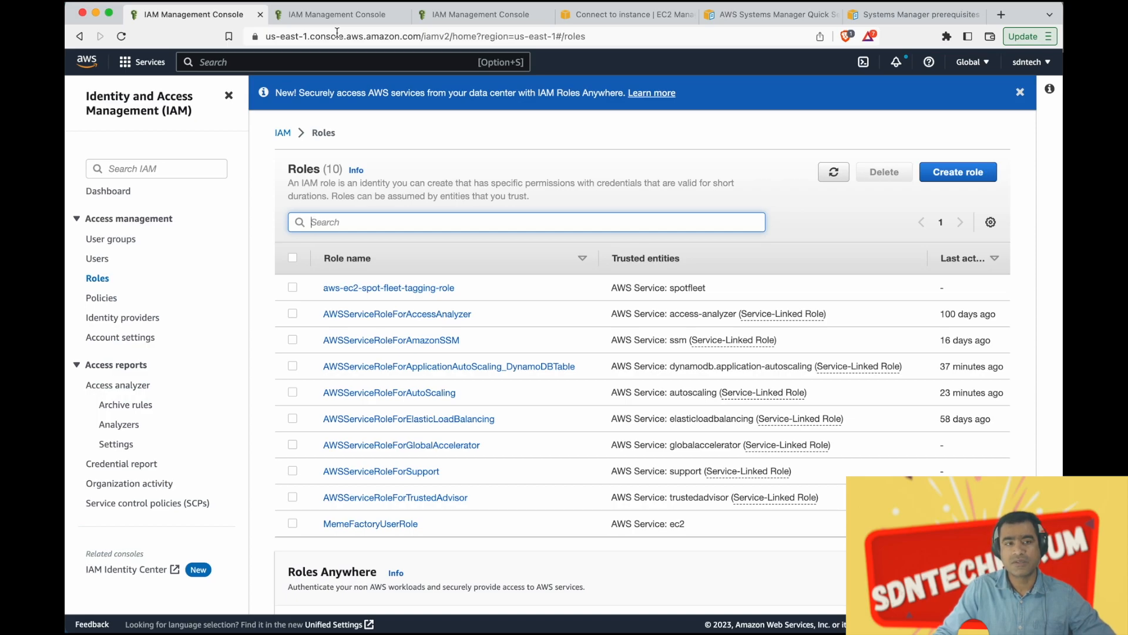
{"action": "left_click", "coordinate": [385, 15]}
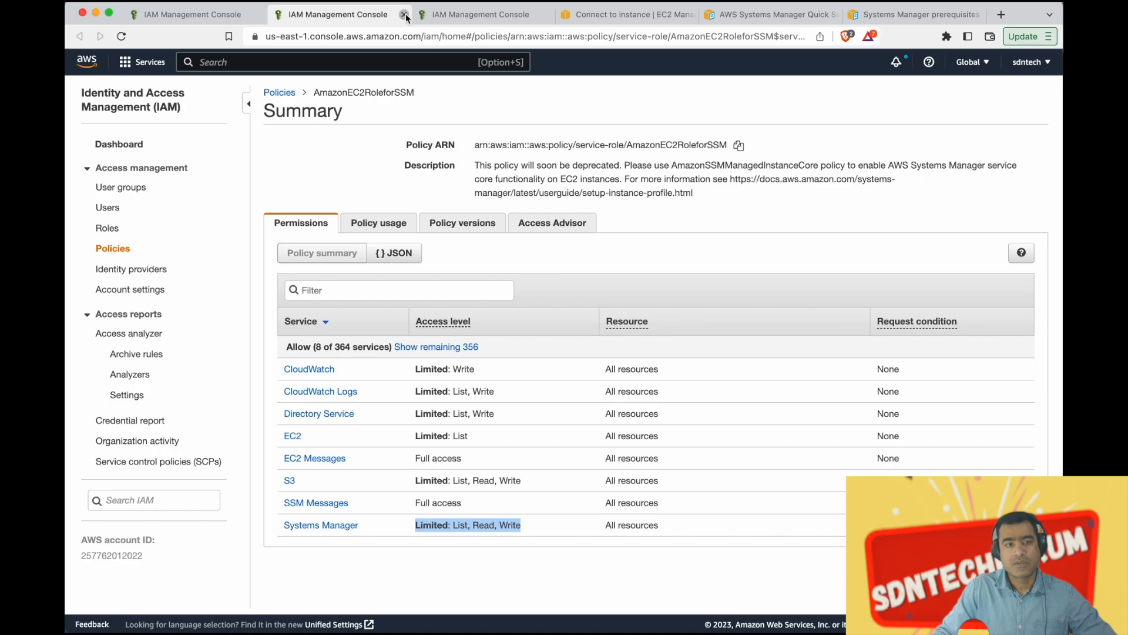
{"action": "left_click", "coordinate": [404, 15]}
{"action": "left_click", "coordinate": [404, 15]}
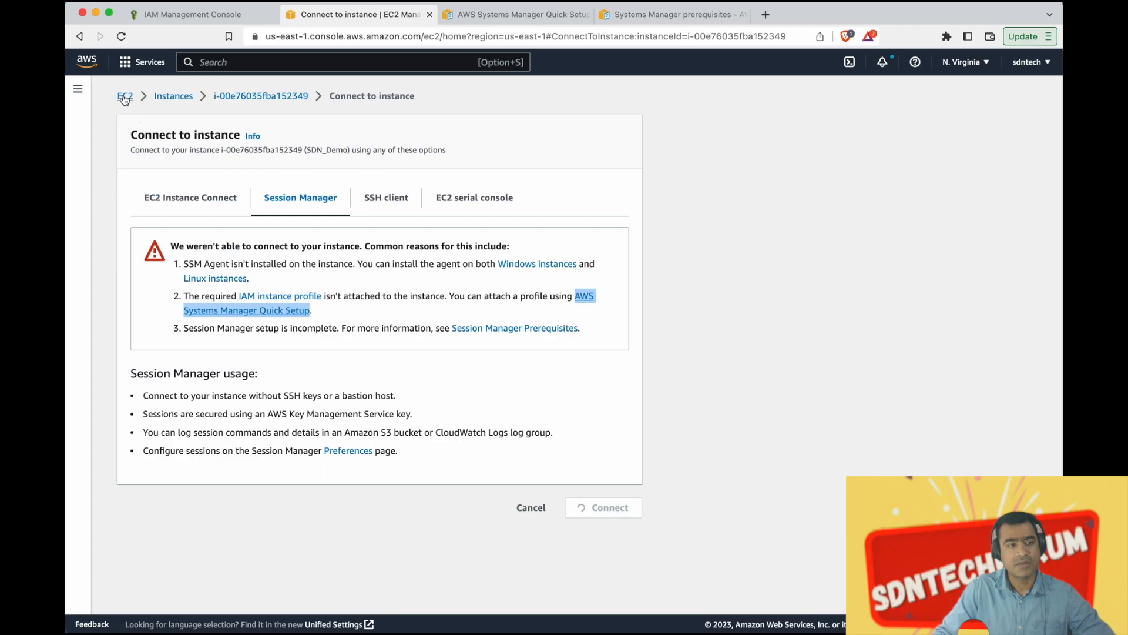
Step: Find the running SDN_Demo instance from the EC2 dashboard, open its connection page and review the Session Manager troubleshooting reasons
{"action": "left_click", "coordinate": [171, 97]}
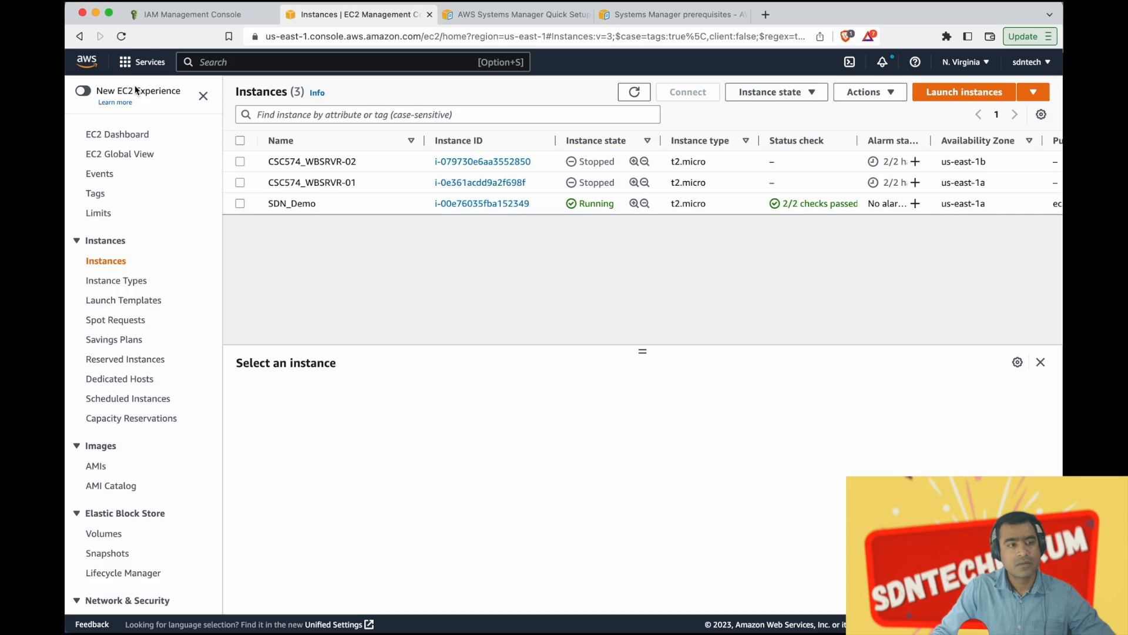
{"action": "left_click", "coordinate": [117, 135]}
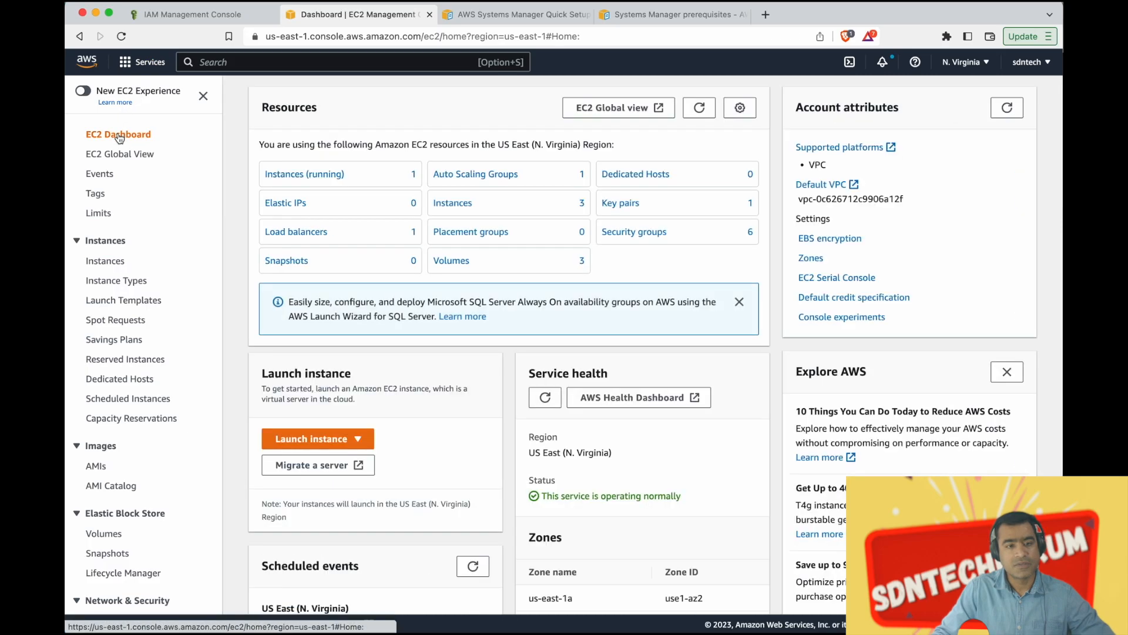
{"action": "left_click", "coordinate": [326, 175]}
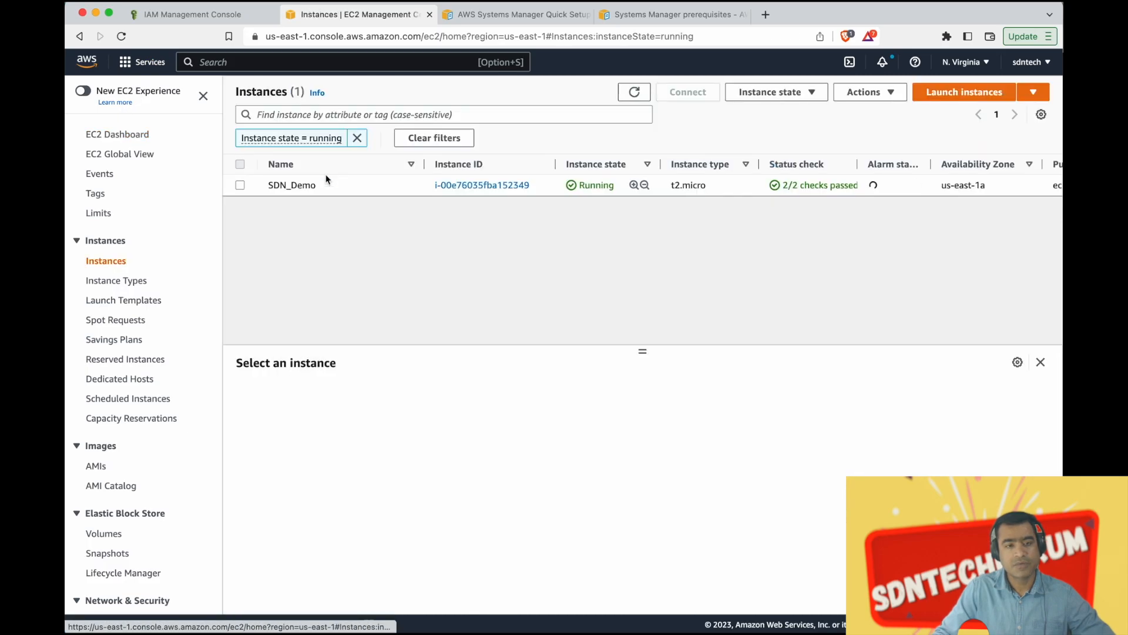
{"action": "left_click", "coordinate": [505, 184]}
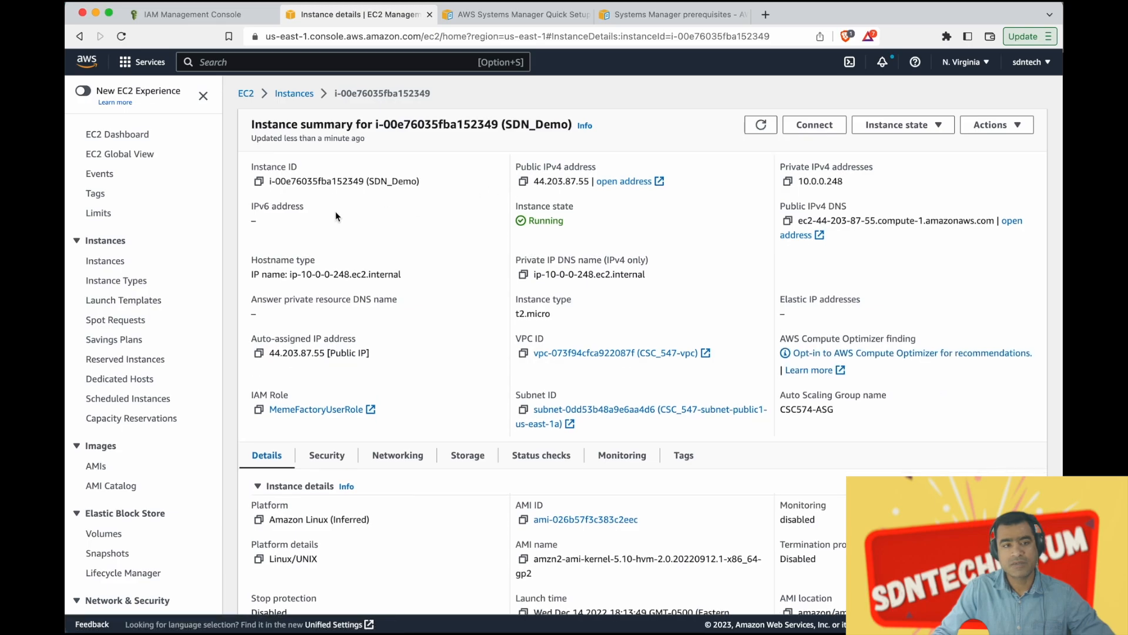
{"action": "left_click", "coordinate": [811, 123]}
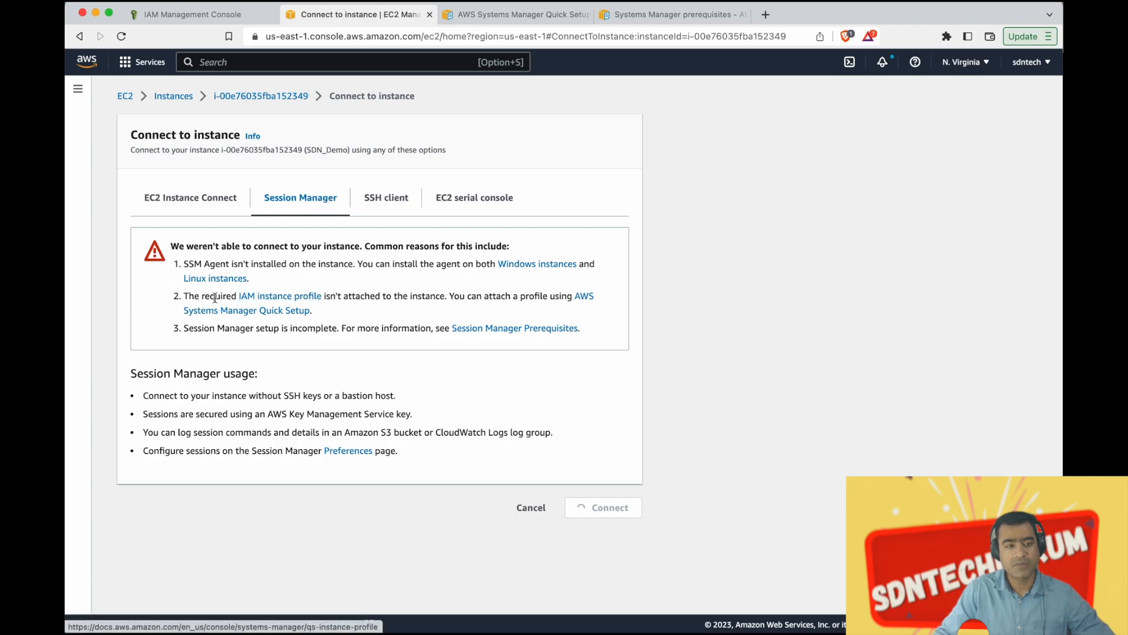
{"action": "left_click_drag", "start_coordinate": [186, 262], "coordinate": [288, 265]}
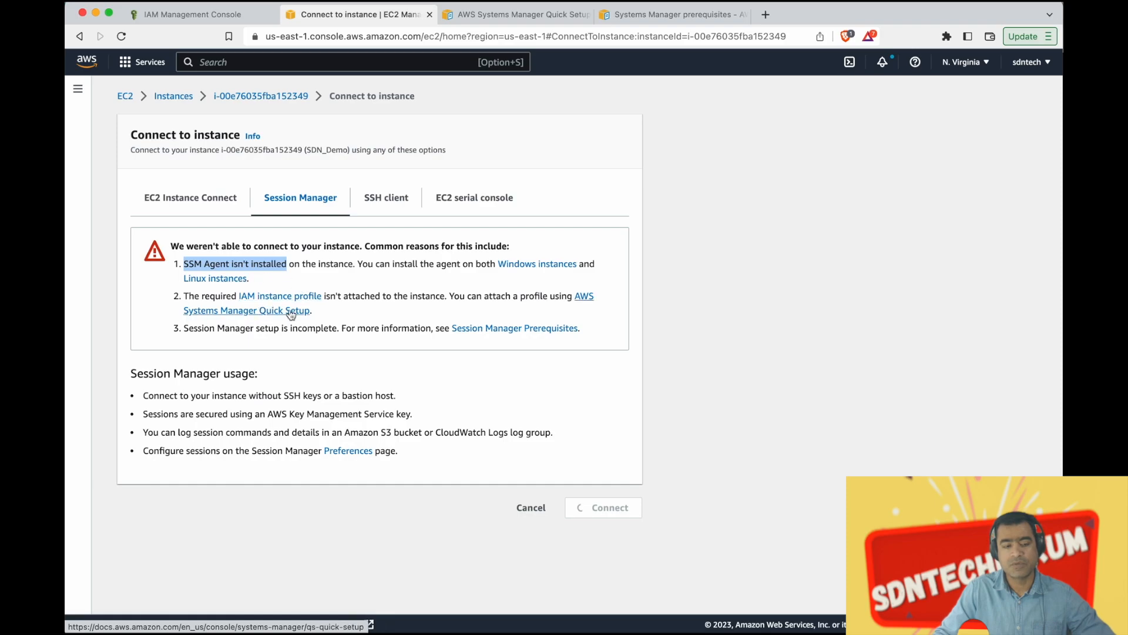
Step: Read the AWS Systems Manager Quick Setup guide and the Systems Manager prerequisites documentation
{"action": "left_click", "coordinate": [555, 18]}
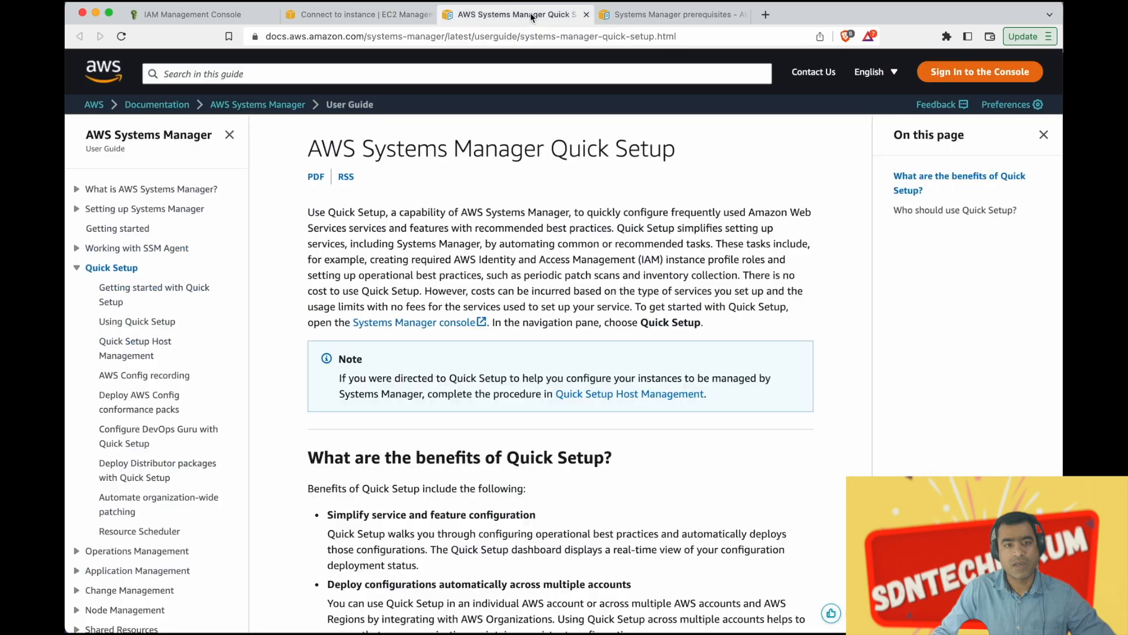
{"action": "scroll", "coordinate": [694, 325], "scroll_direction": "down", "scroll_amount": 5}
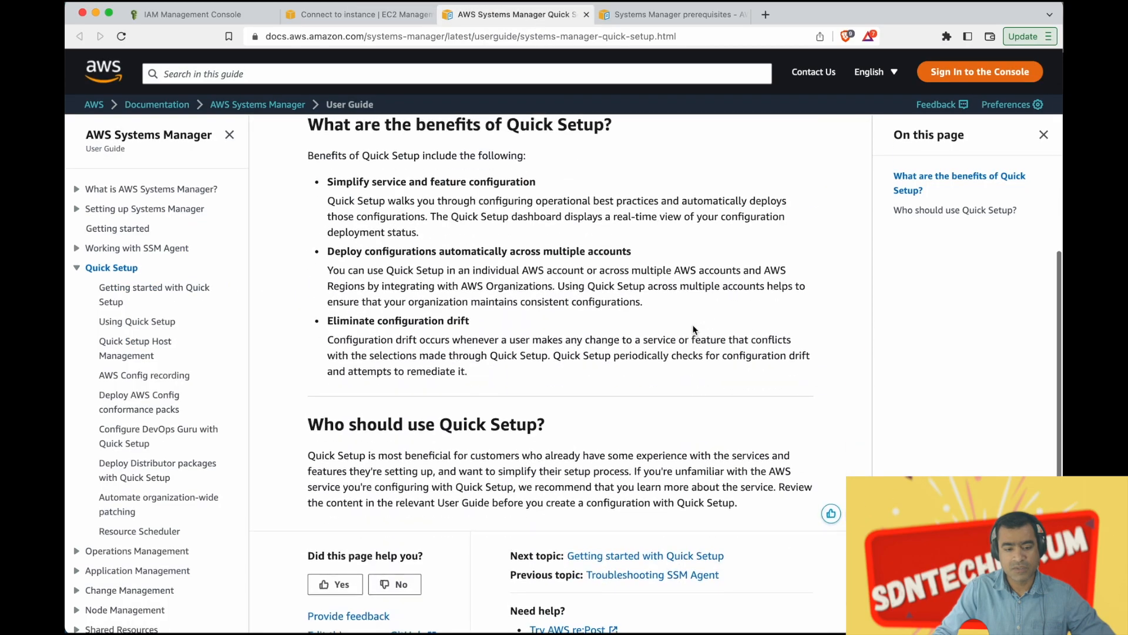
{"action": "scroll", "coordinate": [693, 329], "scroll_direction": "up", "scroll_amount": 6}
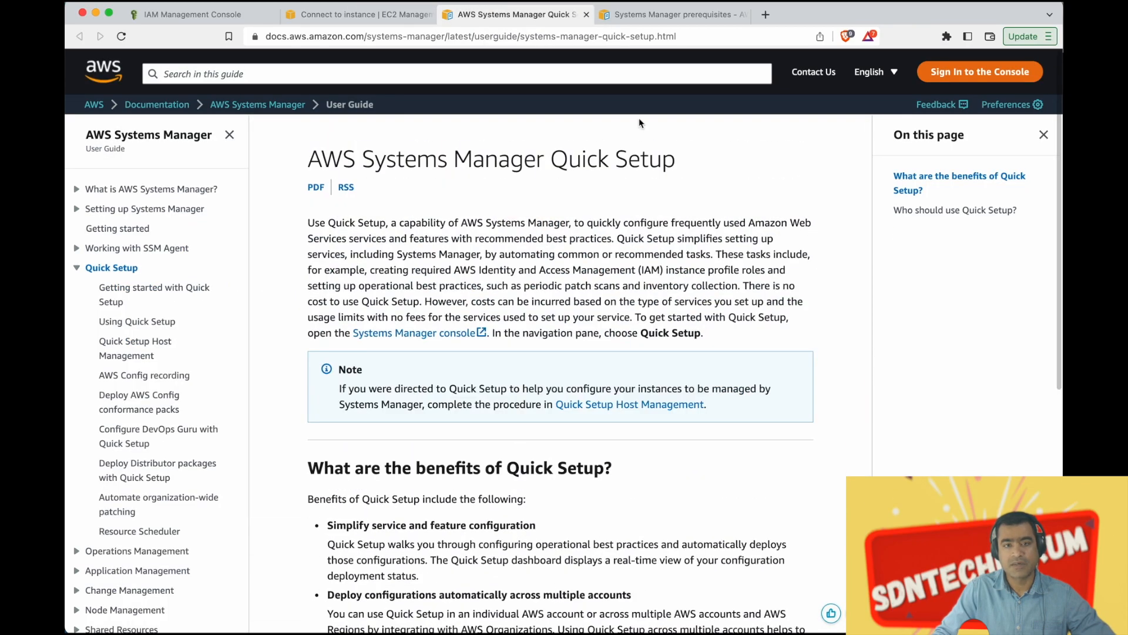
{"action": "left_click", "coordinate": [676, 16]}
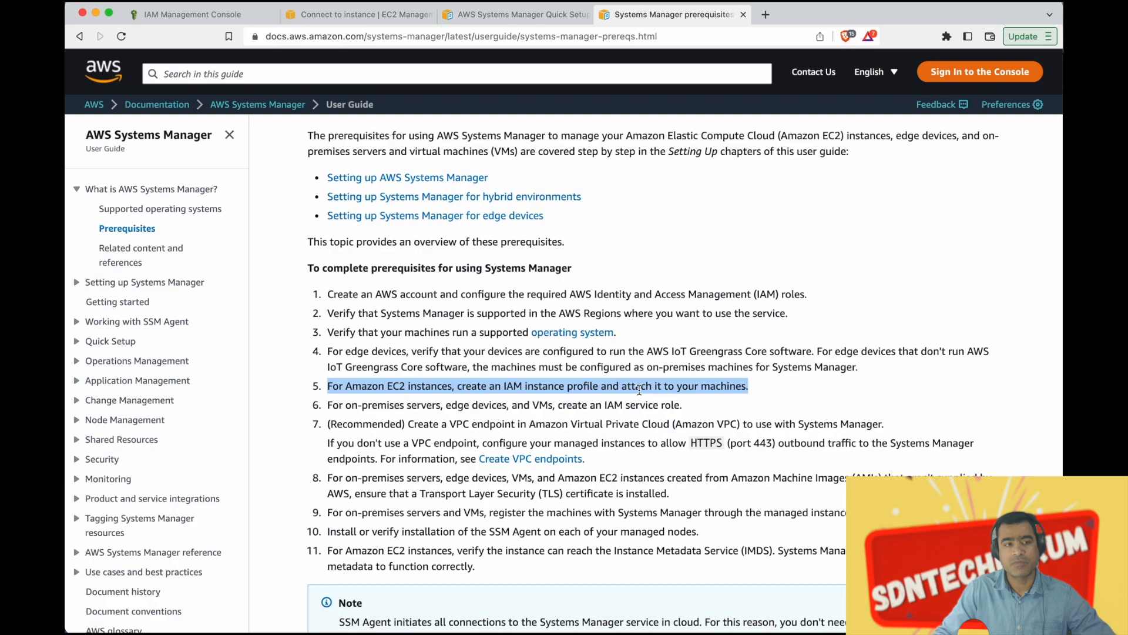
Step: Start creating an IAM role with AWS service as the trusted entity type and EC2 as the use case, and continue to permissions
{"action": "left_click", "coordinate": [205, 13]}
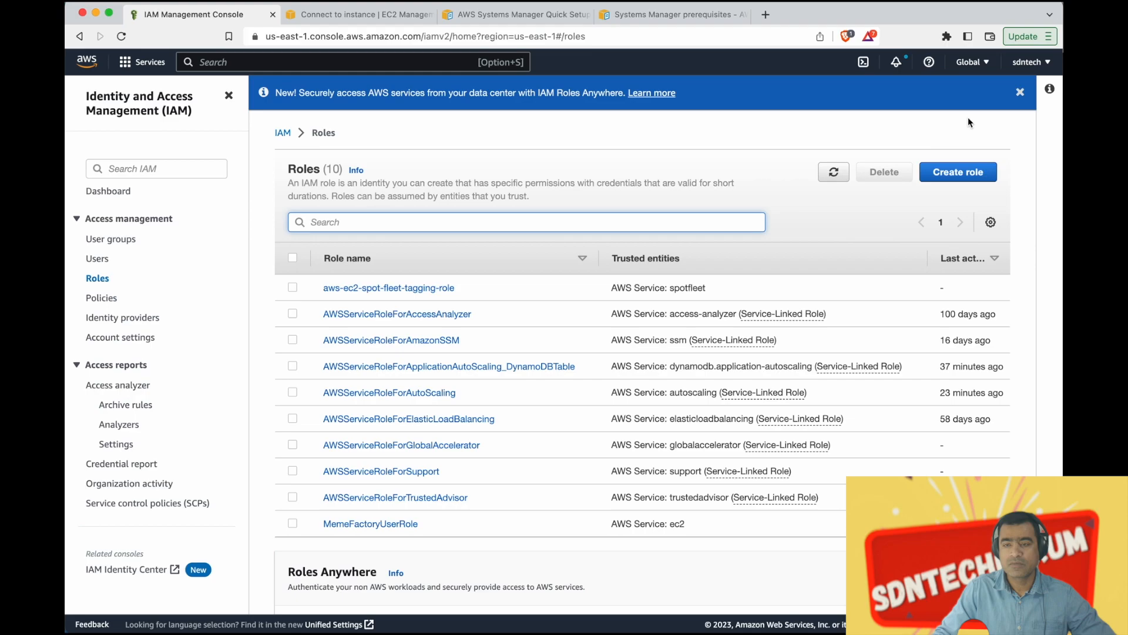
{"action": "left_click", "coordinate": [953, 176]}
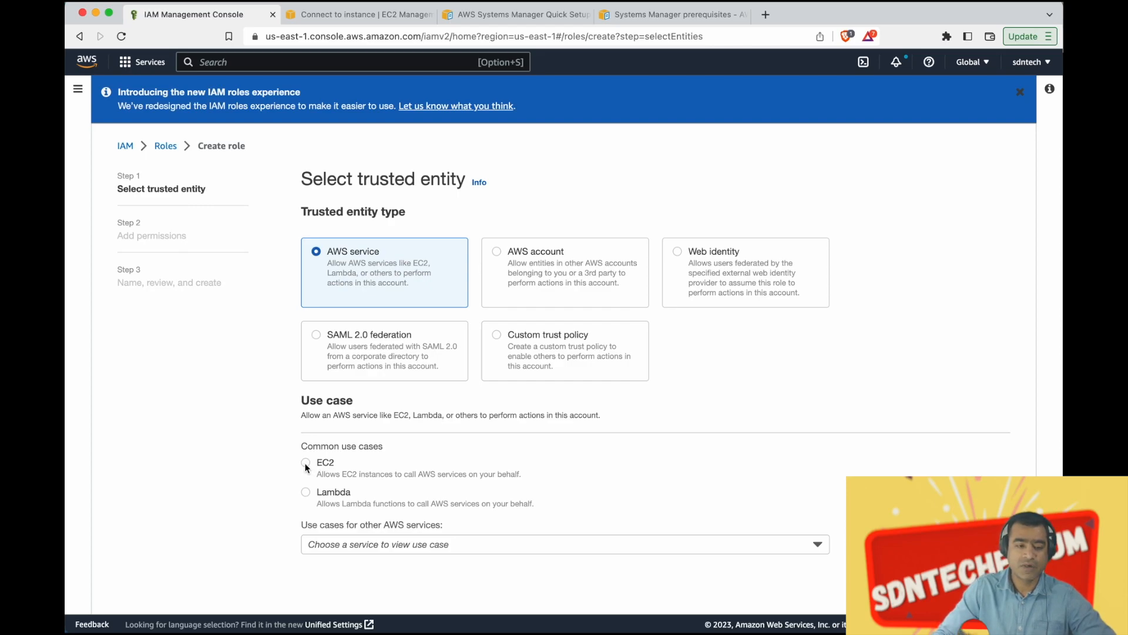
{"action": "left_click", "coordinate": [306, 464]}
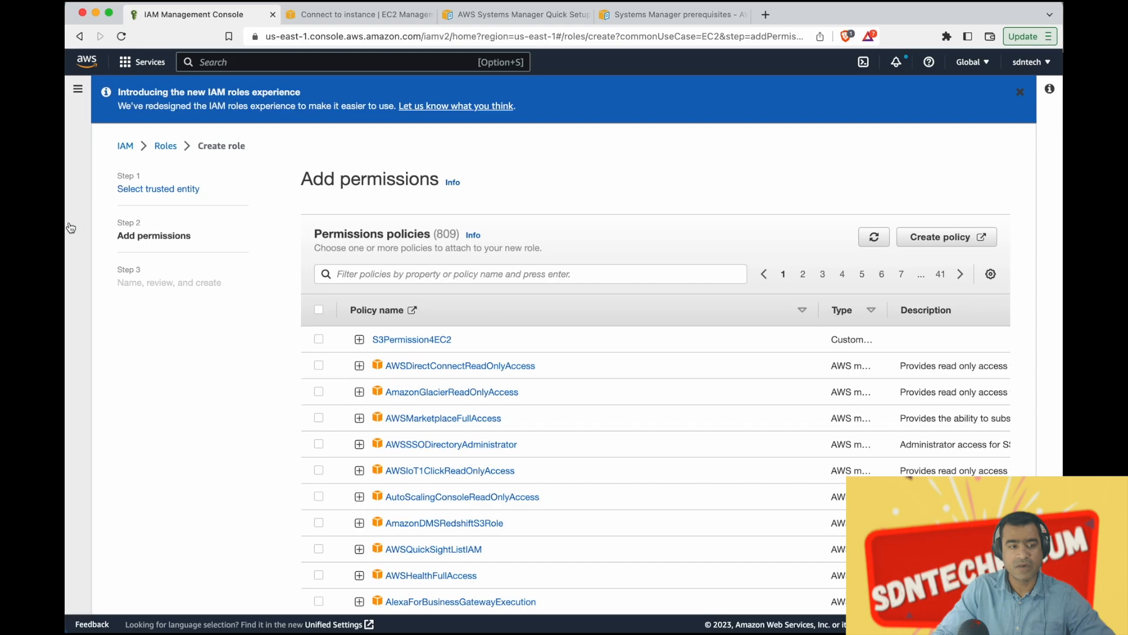
Step: Browse the available permissions policies and widen the Type column of the list
{"action": "scroll", "coordinate": [622, 472], "scroll_direction": "down", "scroll_amount": 2}
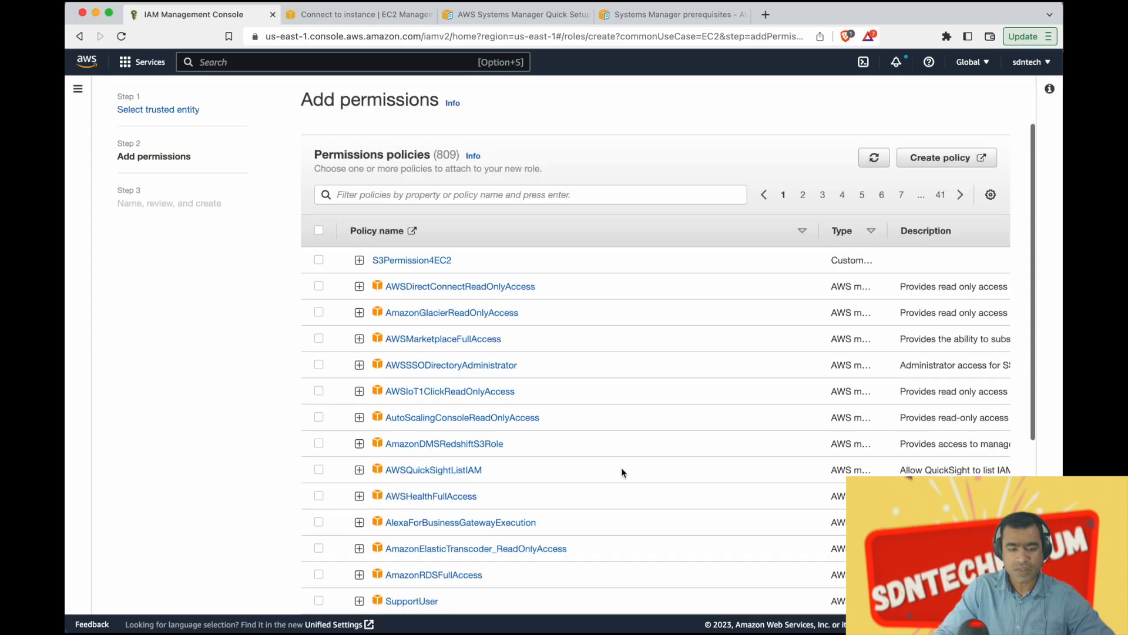
{"action": "scroll", "coordinate": [622, 472], "scroll_direction": "down", "scroll_amount": 3}
{"action": "scroll", "coordinate": [621, 472], "scroll_direction": "up", "scroll_amount": 1}
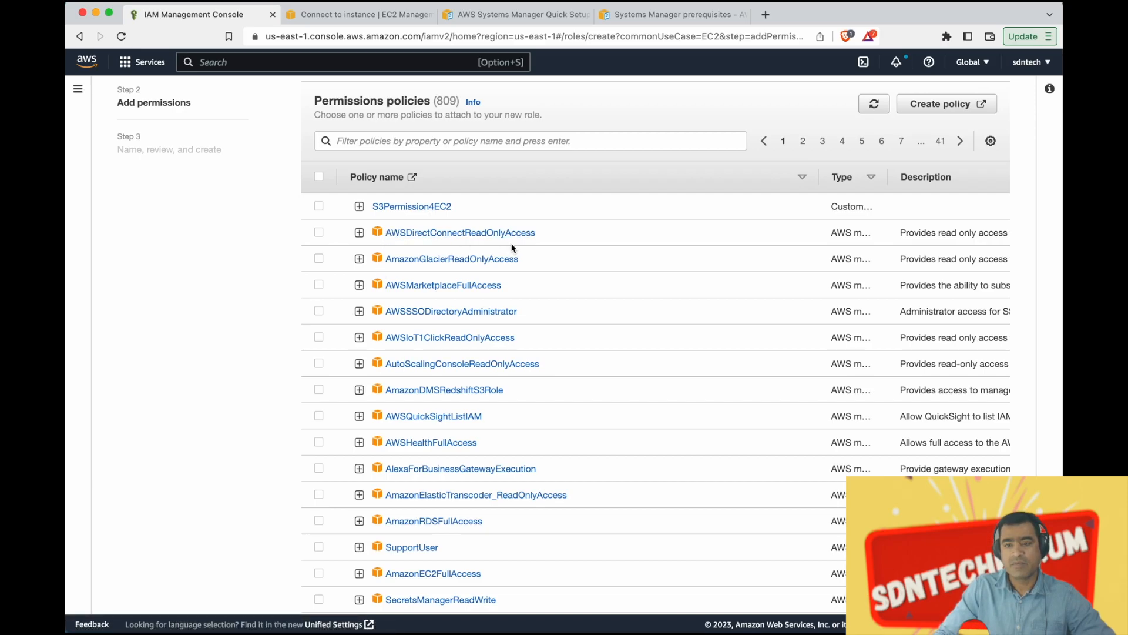
{"action": "left_click_drag", "start_coordinate": [886, 177], "coordinate": [1027, 210]}
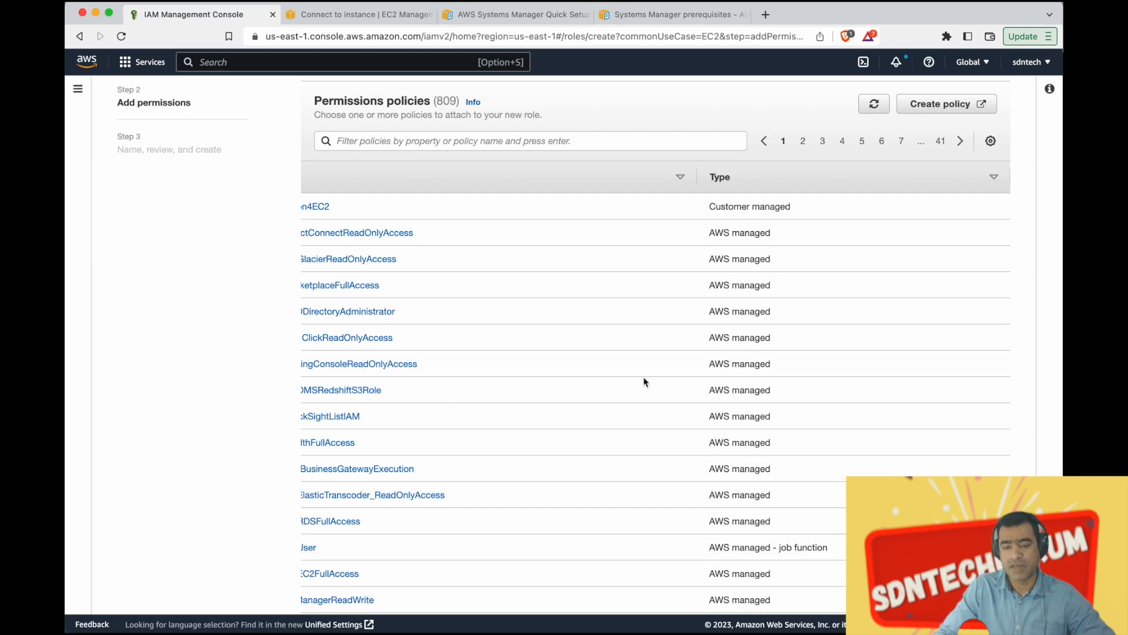
{"action": "scroll", "coordinate": [644, 382], "scroll_direction": "left", "scroll_amount": 5}
{"action": "scroll", "coordinate": [645, 382], "scroll_direction": "up", "scroll_amount": 3}
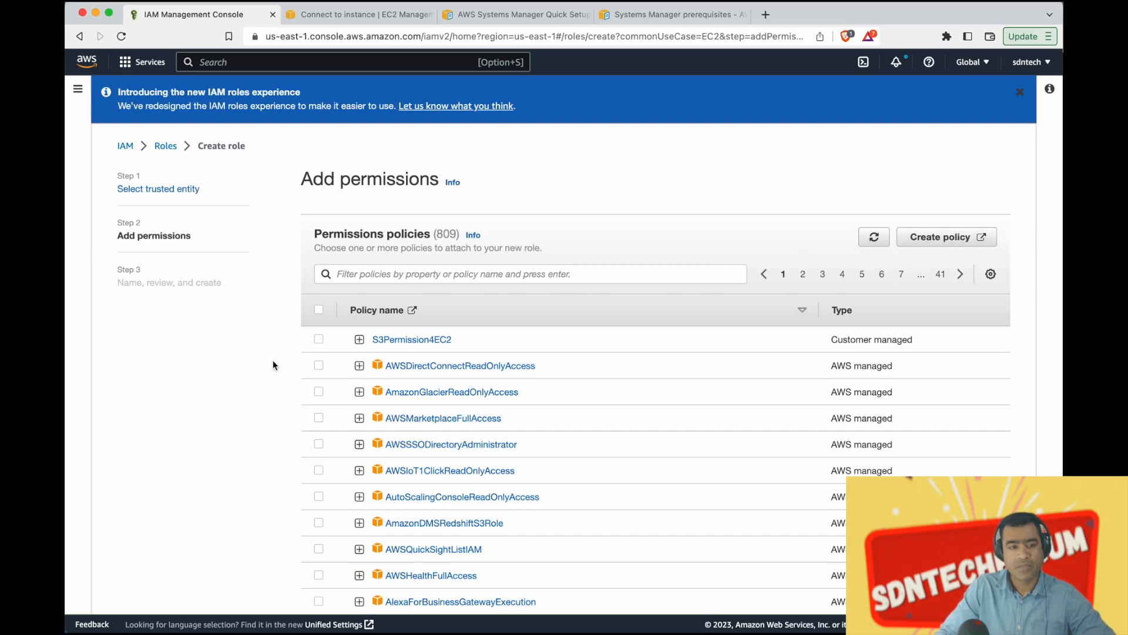
Step: Filter the permissions policies by "ssm"
{"action": "left_click", "coordinate": [391, 274]}
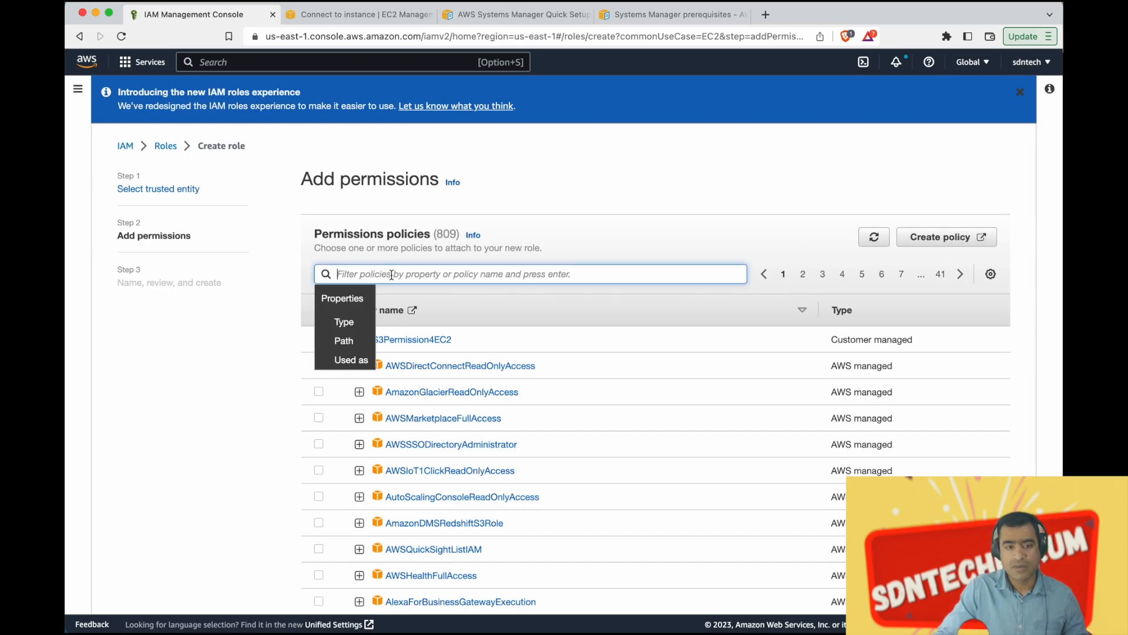
{"action": "left_click", "coordinate": [858, 186]}
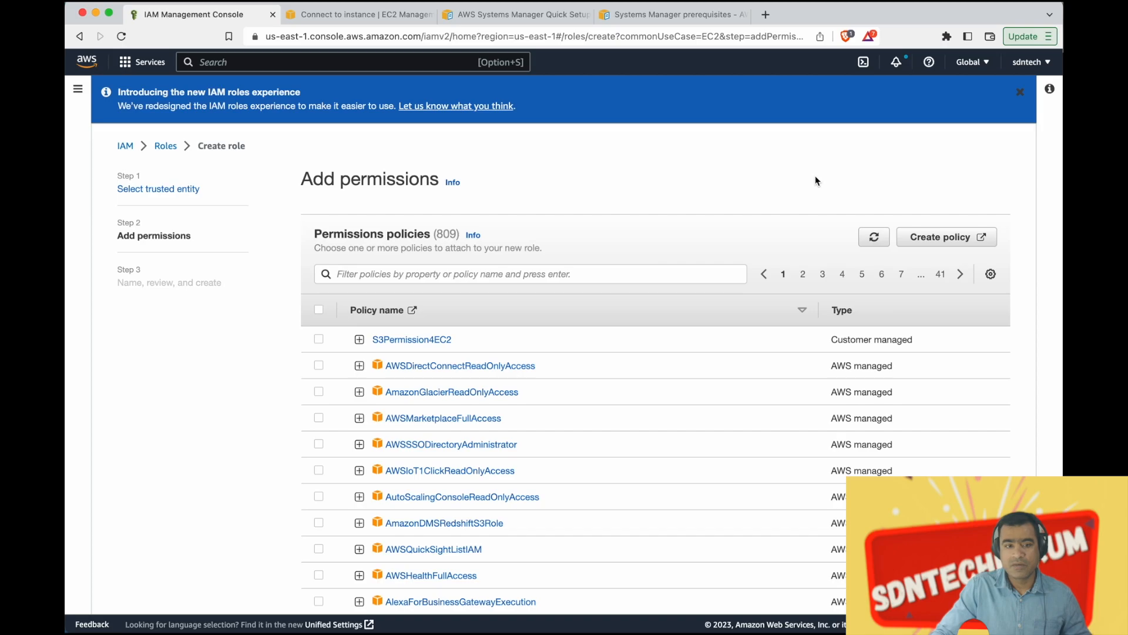
{"action": "left_click", "coordinate": [416, 276]}
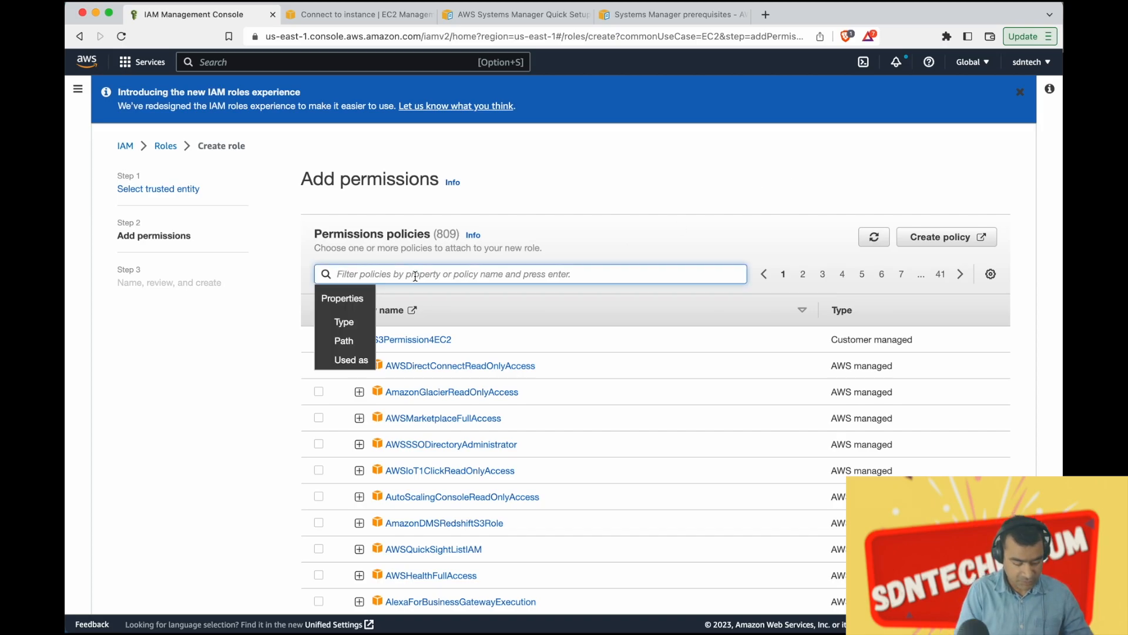
{"action": "type", "text": "ssm"}
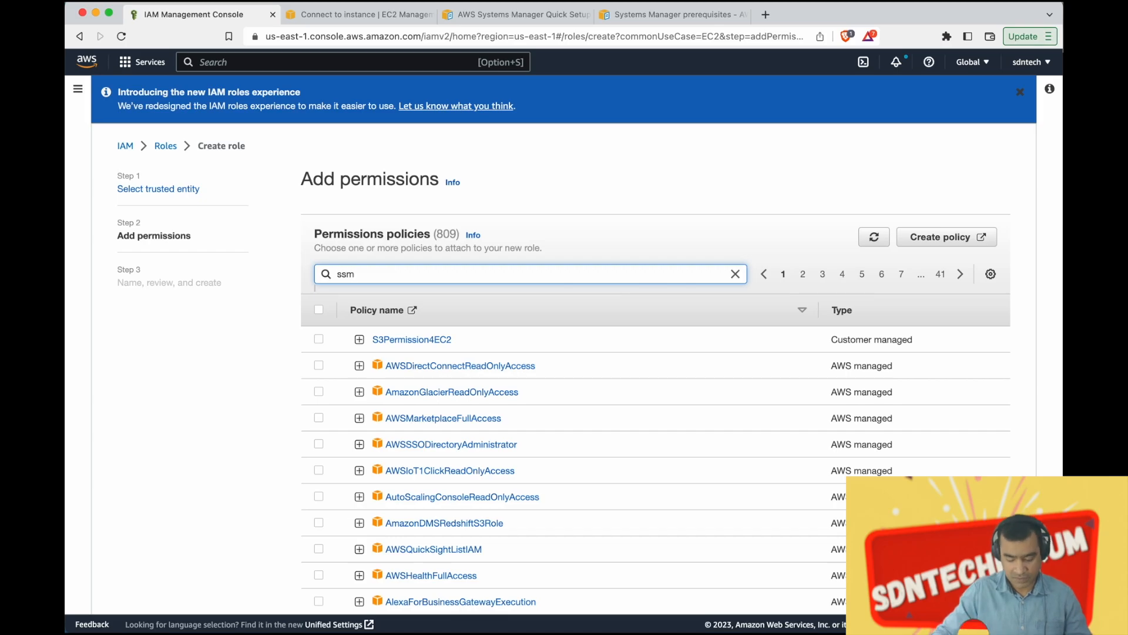
{"action": "key", "text": "Return"}
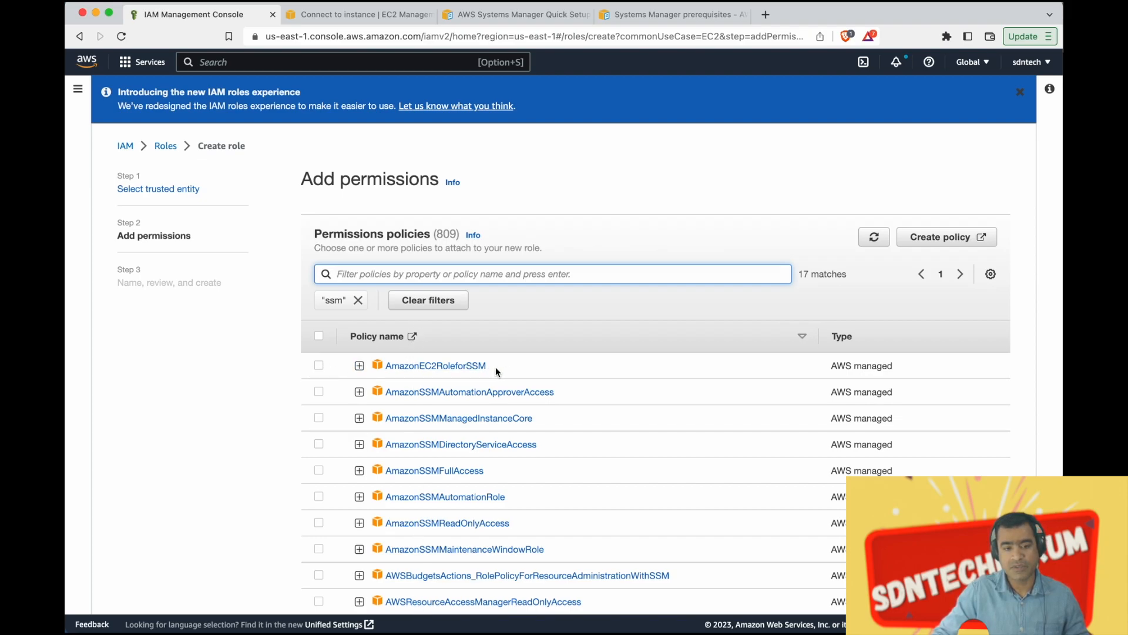
Step: Examine the AmazonEC2RoleforSSM policy's permissions, usage, versions and access advisor details
{"action": "left_click", "coordinate": [466, 369]}
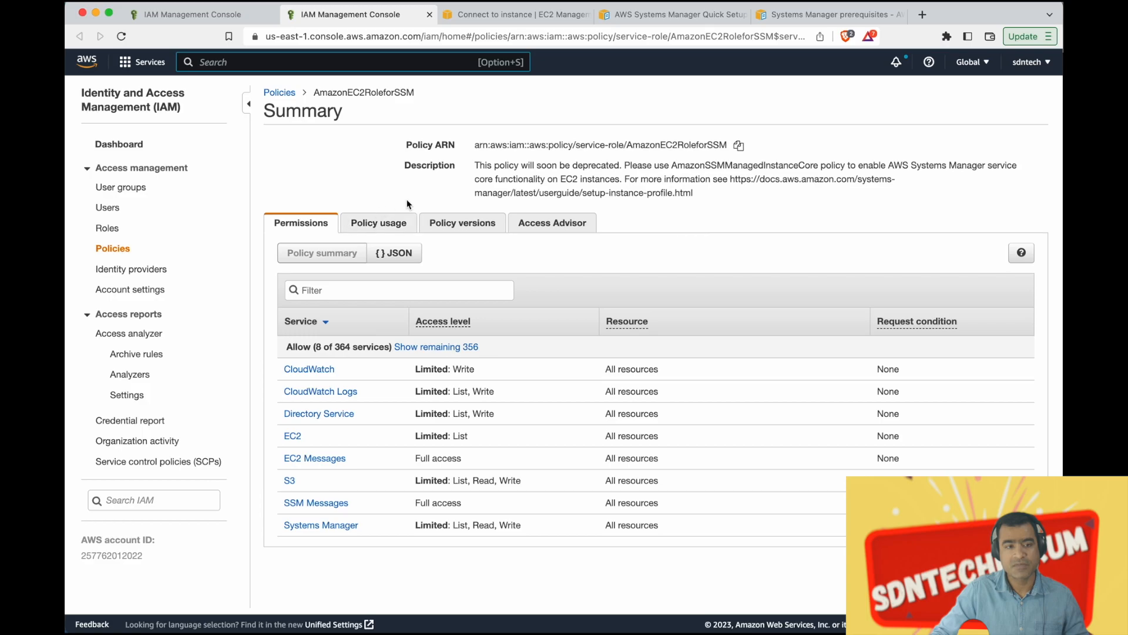
{"action": "left_click", "coordinate": [396, 224]}
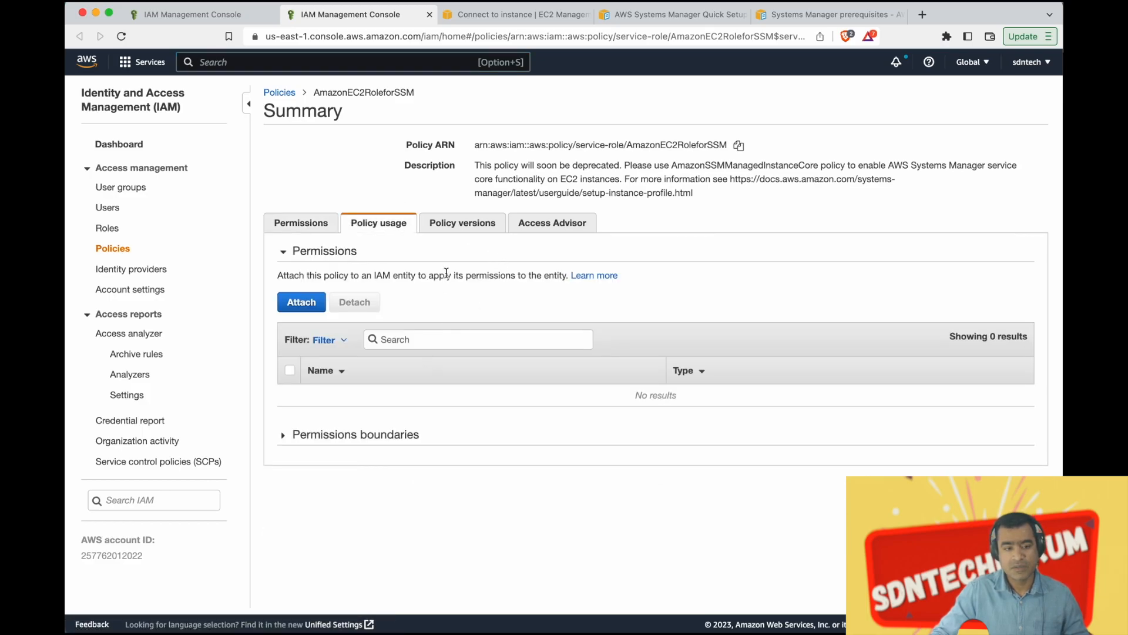
{"action": "left_click", "coordinate": [479, 223]}
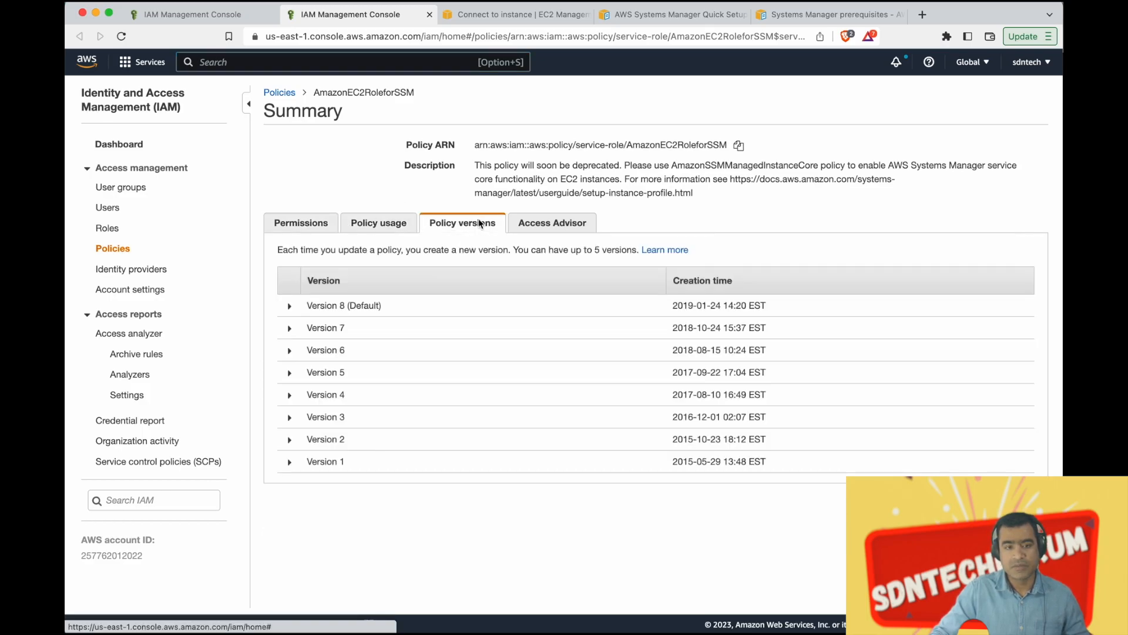
{"action": "left_click", "coordinate": [573, 223]}
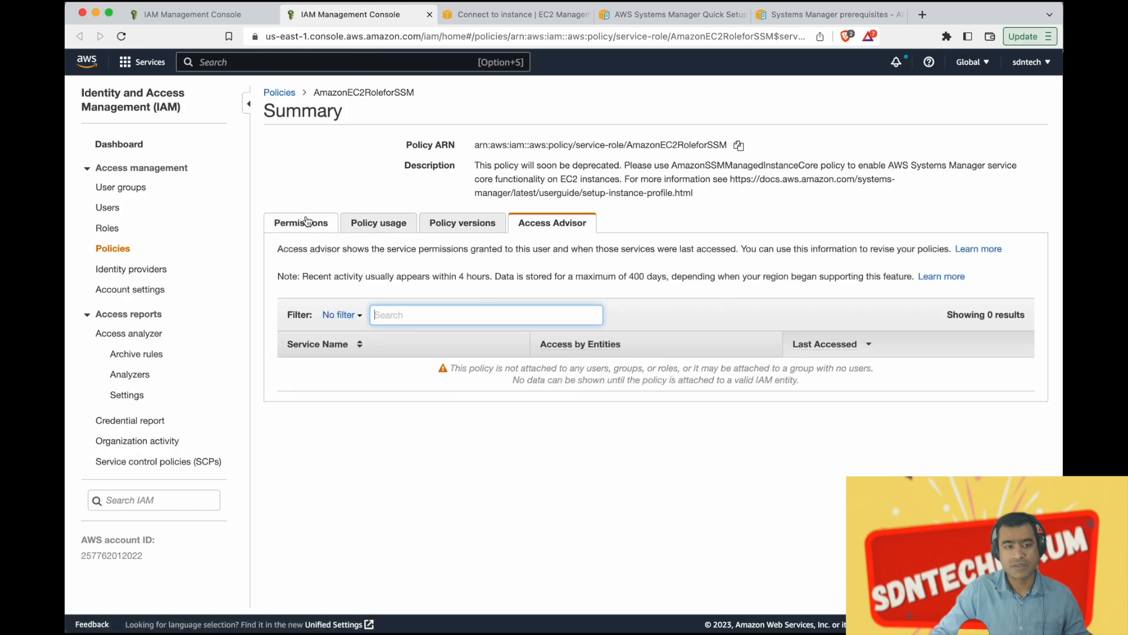
{"action": "left_click", "coordinate": [331, 220]}
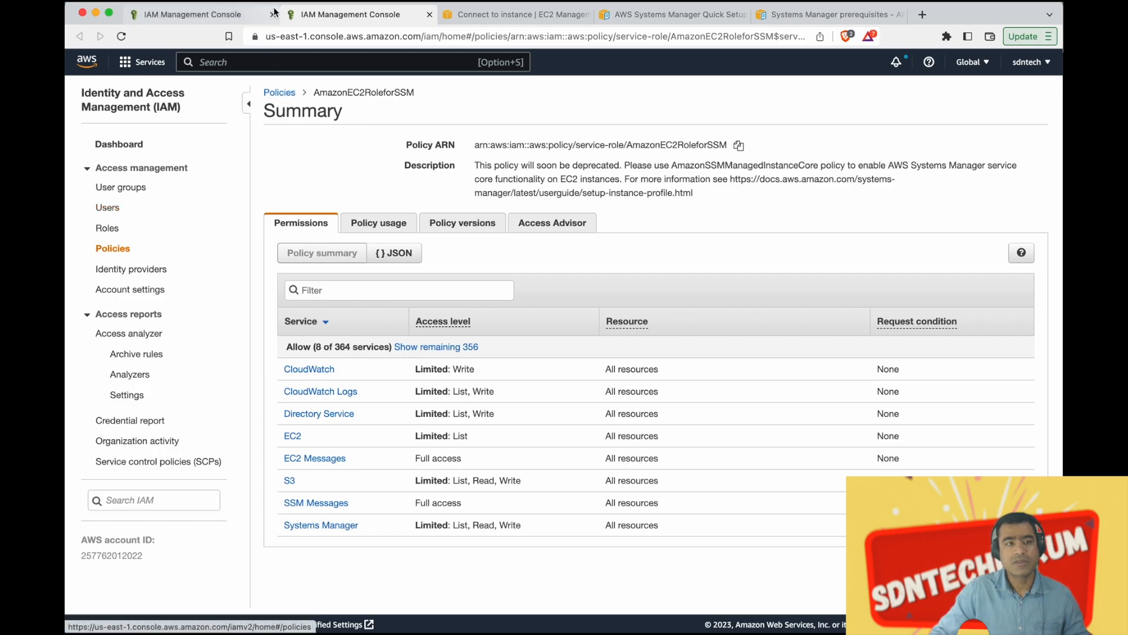
Step: Select the AmazonEC2RoleforSSM policy for the new role and continue to the naming and review stage
{"action": "left_click", "coordinate": [244, 15]}
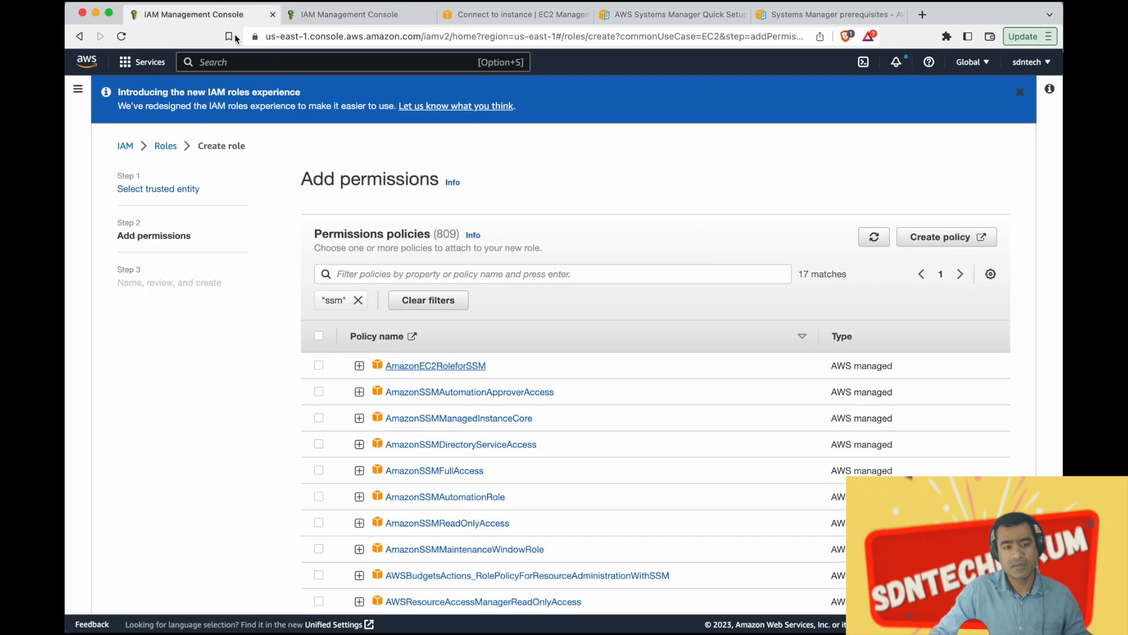
{"action": "left_click", "coordinate": [319, 366]}
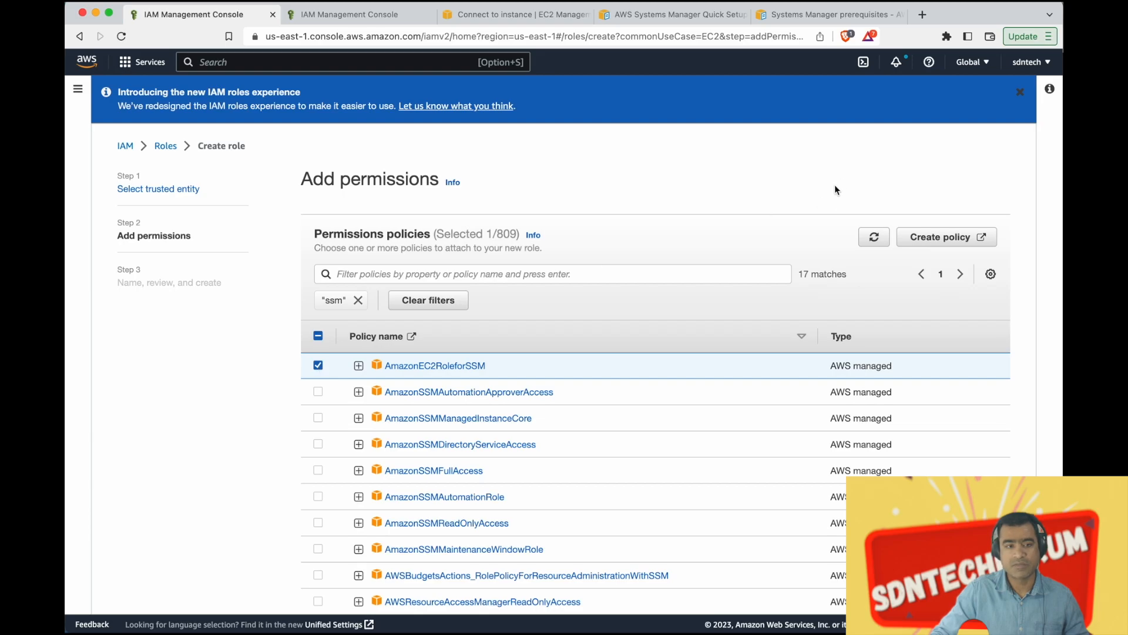
{"action": "scroll", "coordinate": [834, 184], "scroll_direction": "down", "scroll_amount": 5}
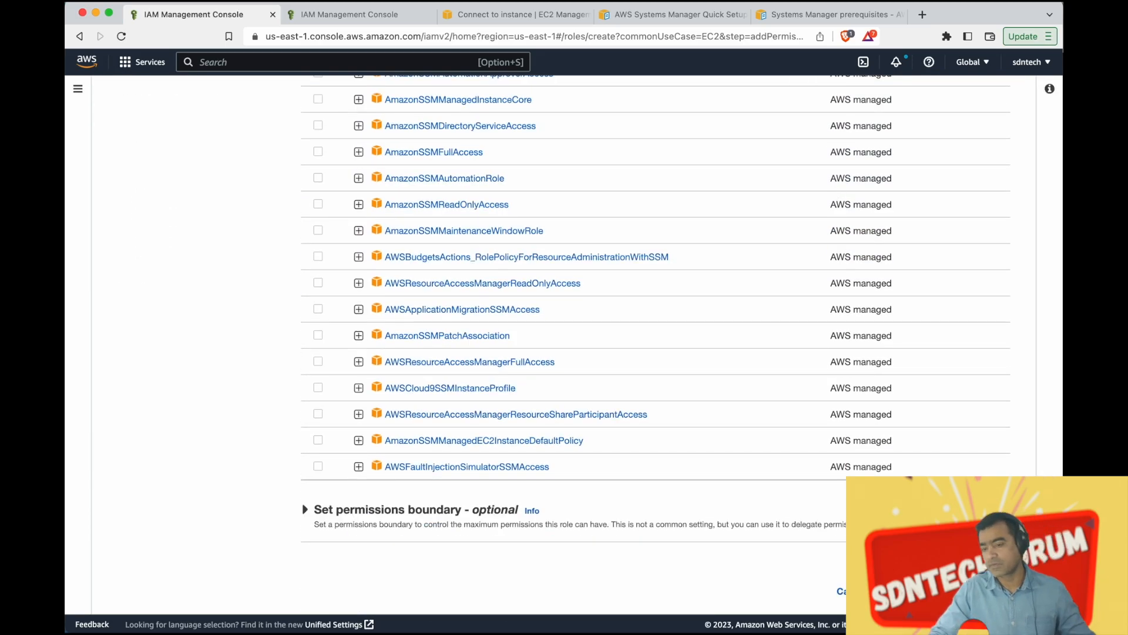
{"action": "left_click", "coordinate": [988, 591]}
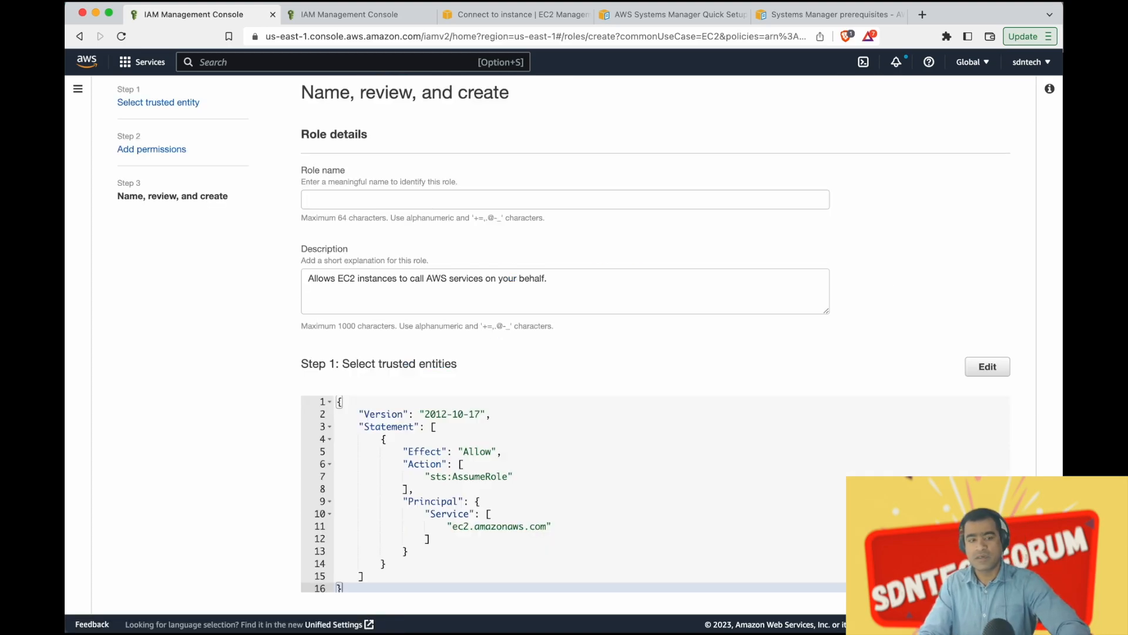
Step: Name the new role EC2-Connect, review its trusted entities and permissions, and create it
{"action": "left_click", "coordinate": [374, 198]}
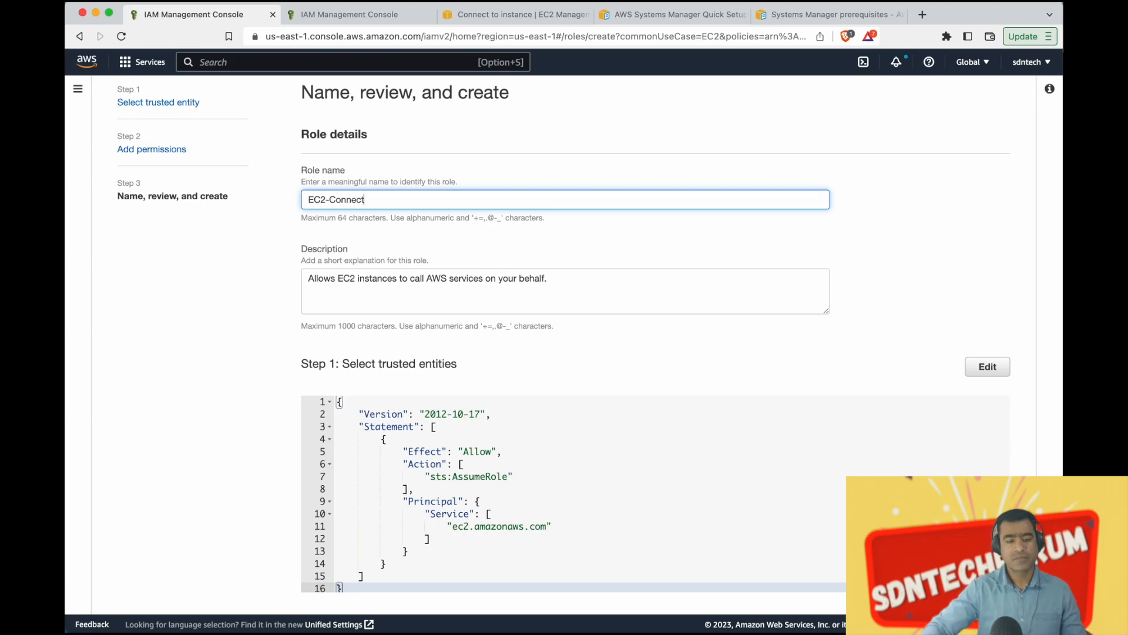
{"action": "scroll", "coordinate": [608, 302], "scroll_direction": "down", "scroll_amount": 4}
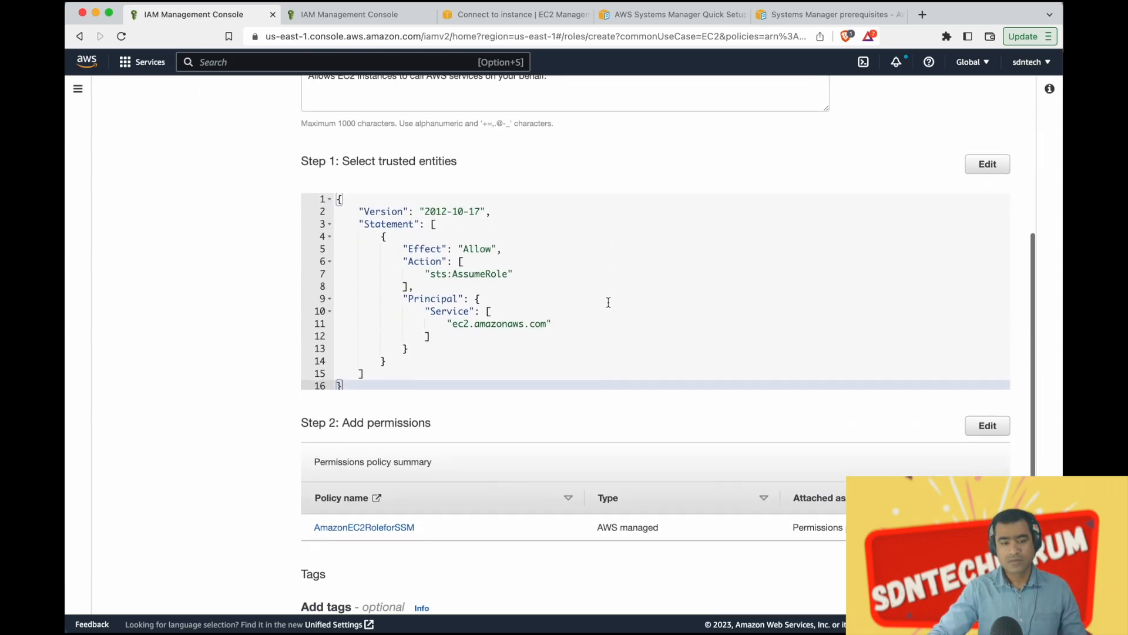
{"action": "scroll", "coordinate": [609, 302], "scroll_direction": "down", "scroll_amount": 3}
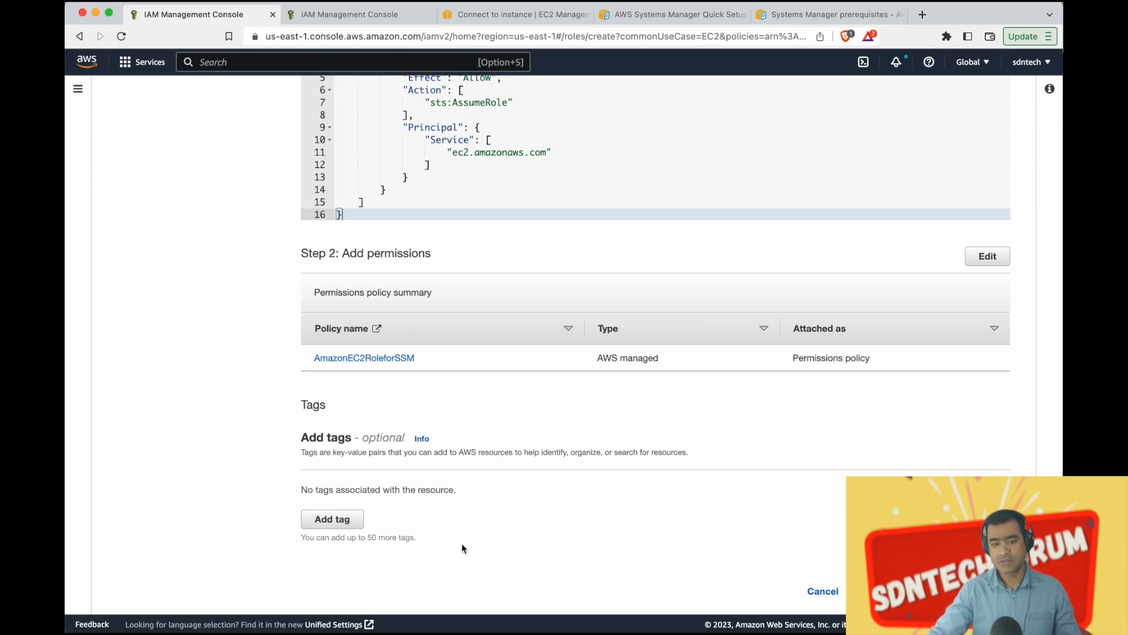
{"action": "left_click", "coordinate": [881, 590]}
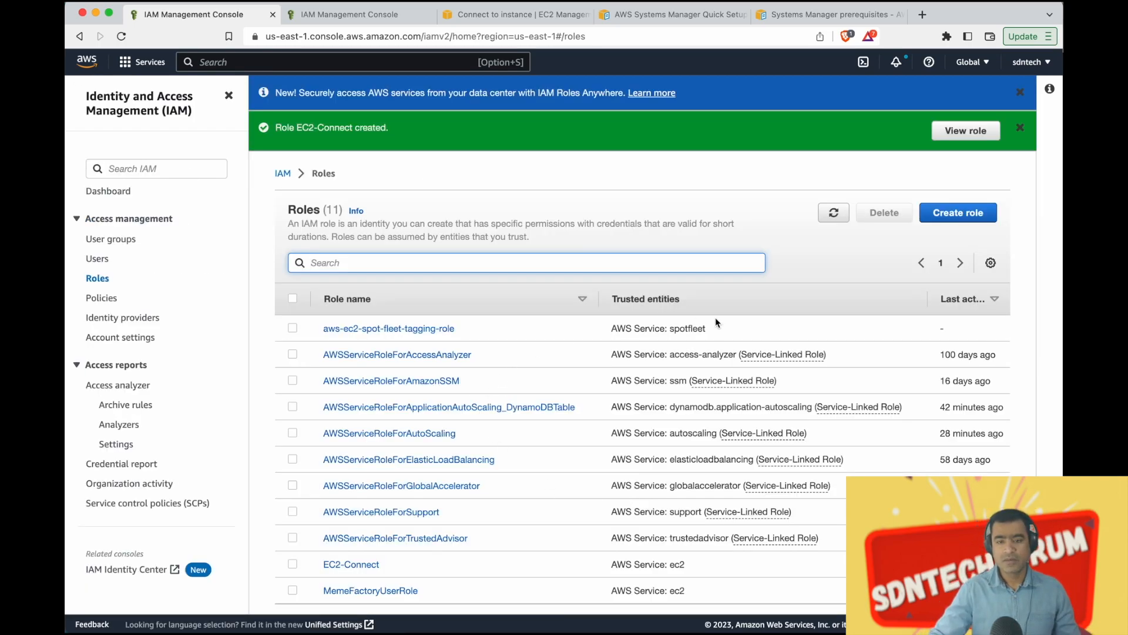
{"action": "scroll", "coordinate": [476, 357], "scroll_direction": "down", "scroll_amount": 3}
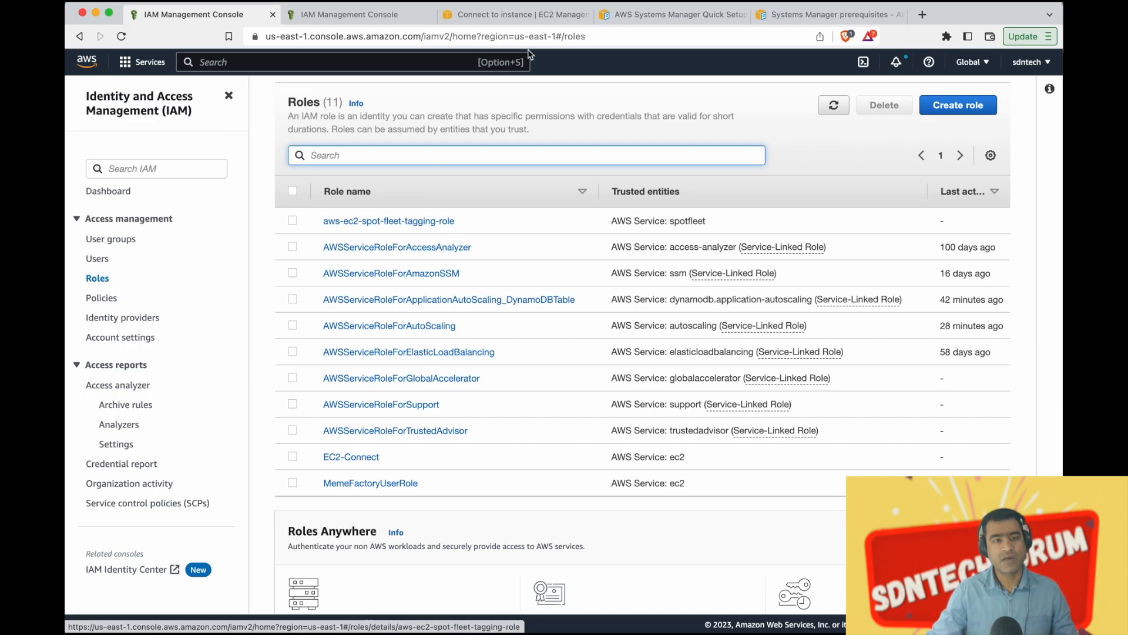
Step: Switch to the EC2 console and select the SDN_Demo instance among the running instances
{"action": "left_click", "coordinate": [518, 16]}
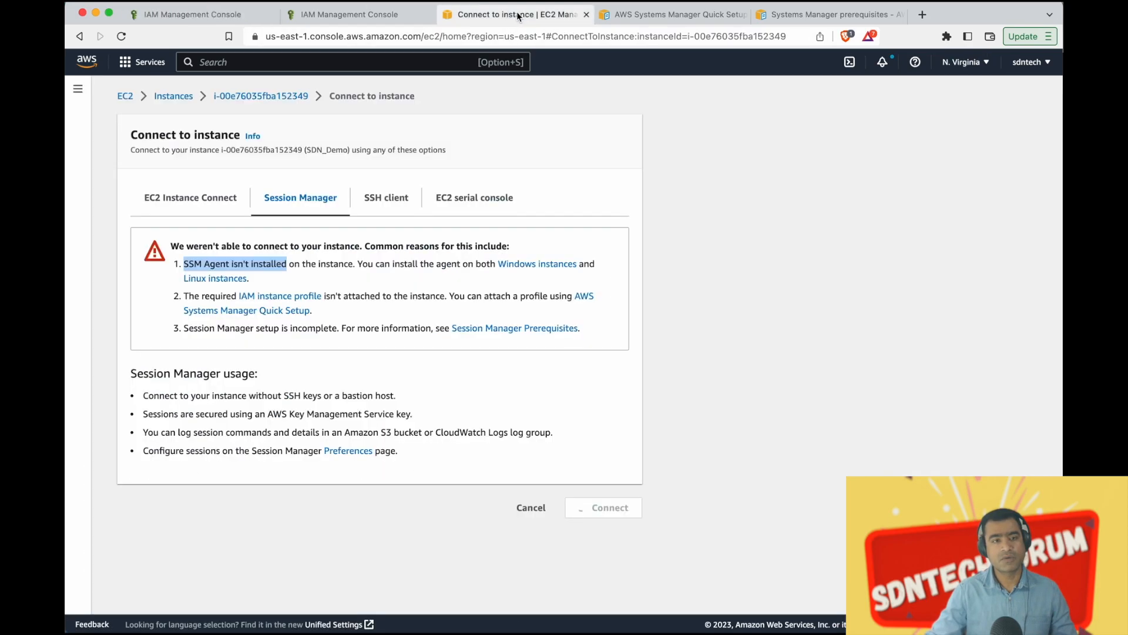
{"action": "left_click", "coordinate": [125, 97]}
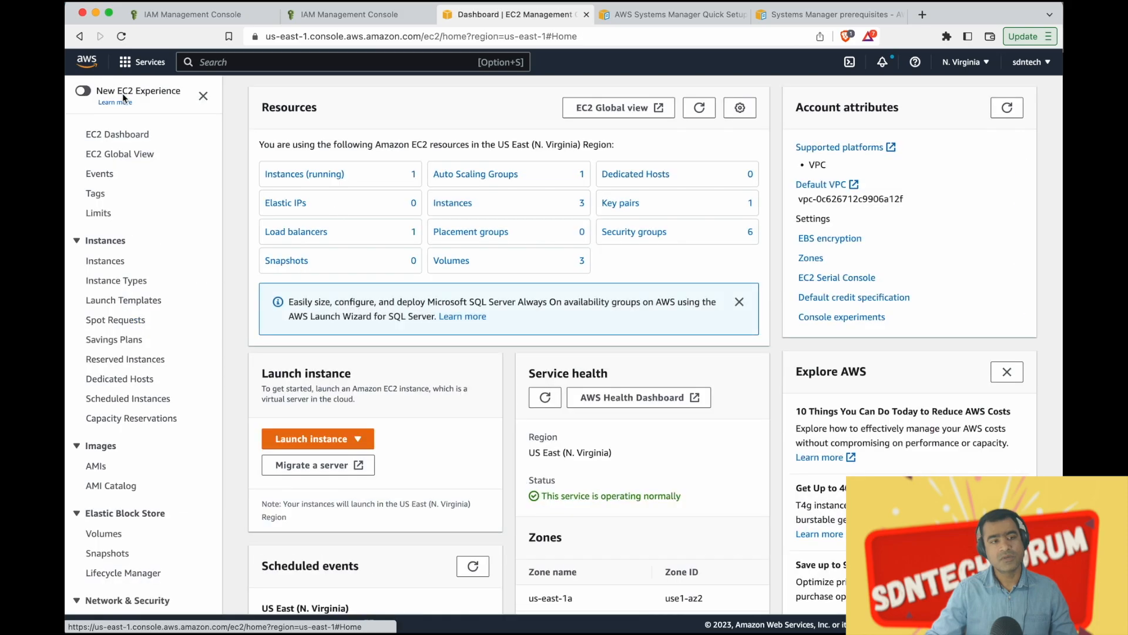
{"action": "left_click", "coordinate": [308, 175]}
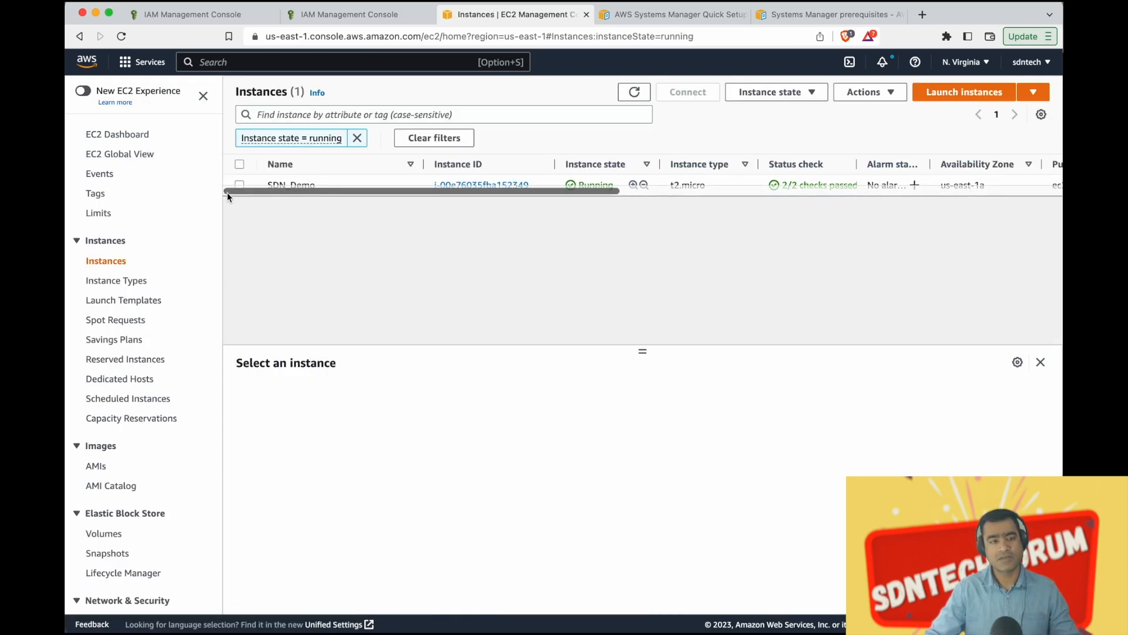
{"action": "left_click", "coordinate": [239, 186]}
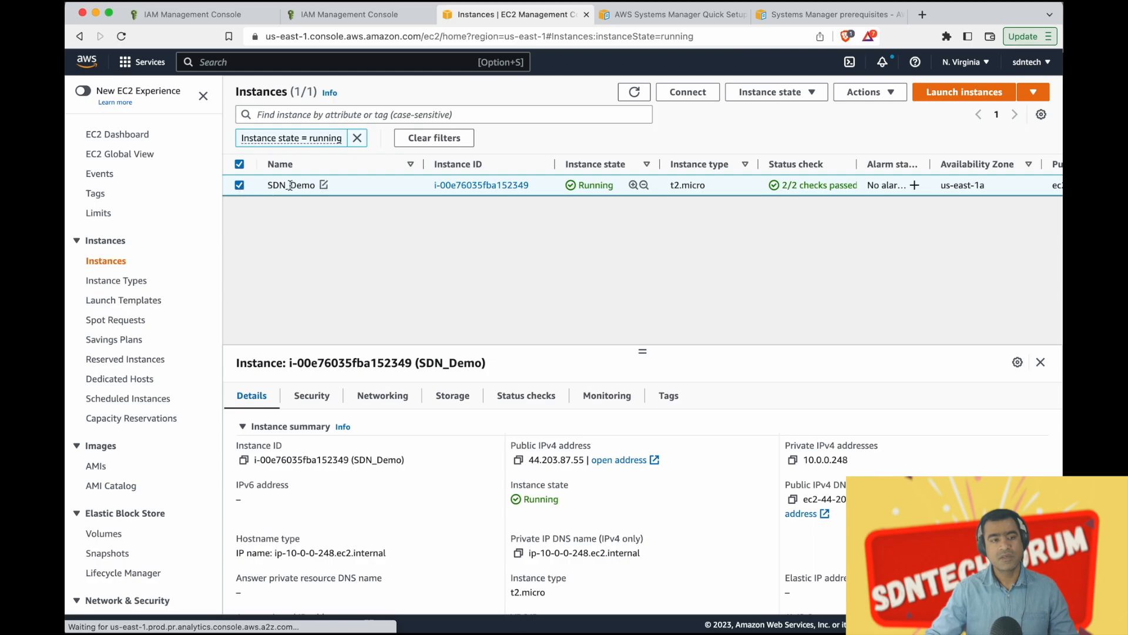
{"action": "left_click", "coordinate": [896, 97]}
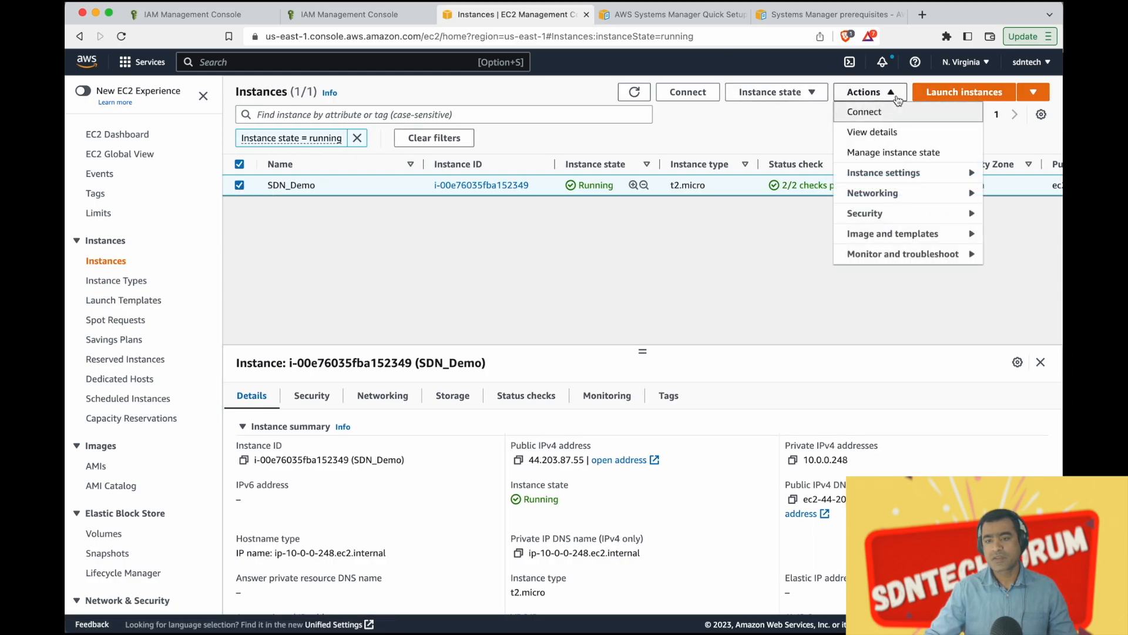
{"action": "left_click", "coordinate": [895, 176]}
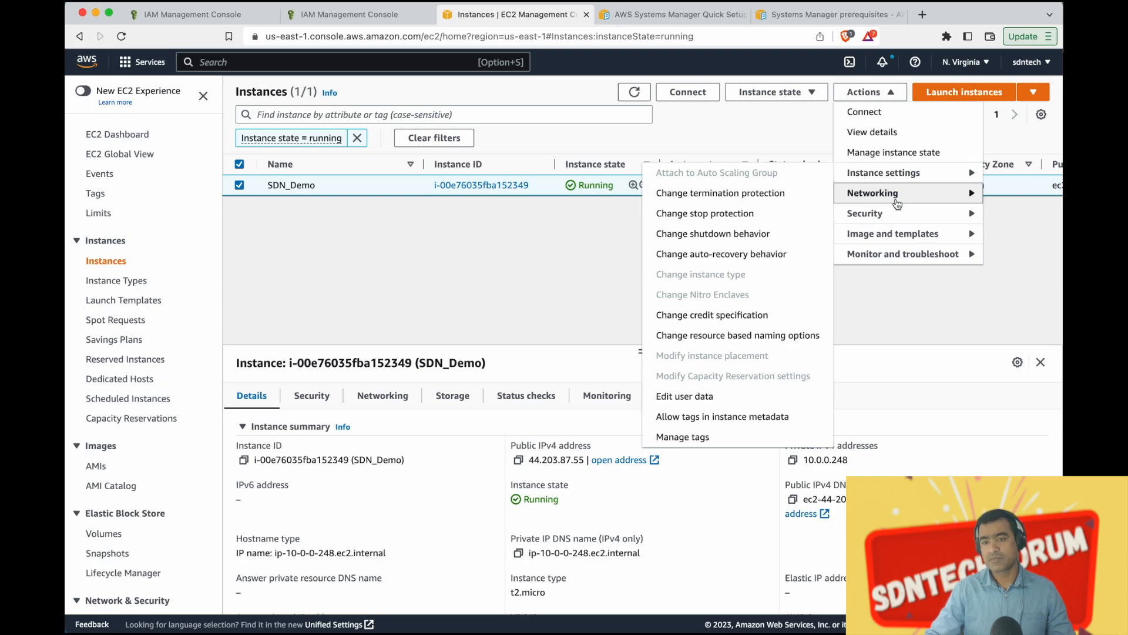
{"action": "left_click", "coordinate": [927, 238]}
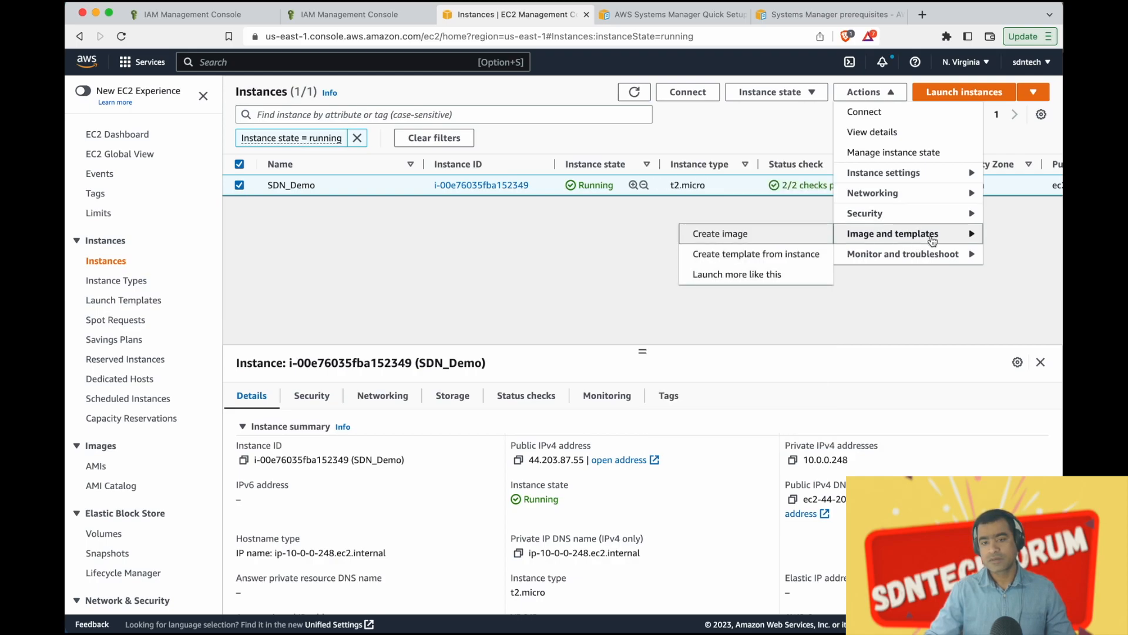
{"action": "left_click", "coordinate": [920, 259]}
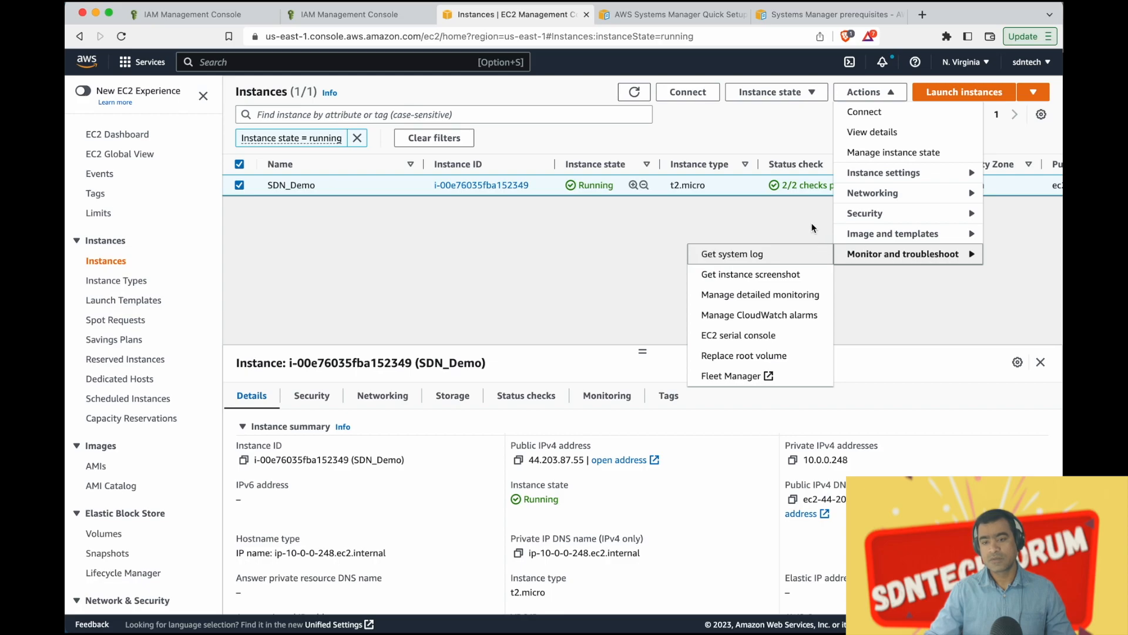
{"action": "left_click", "coordinate": [780, 224]}
{"action": "left_click", "coordinate": [813, 96]}
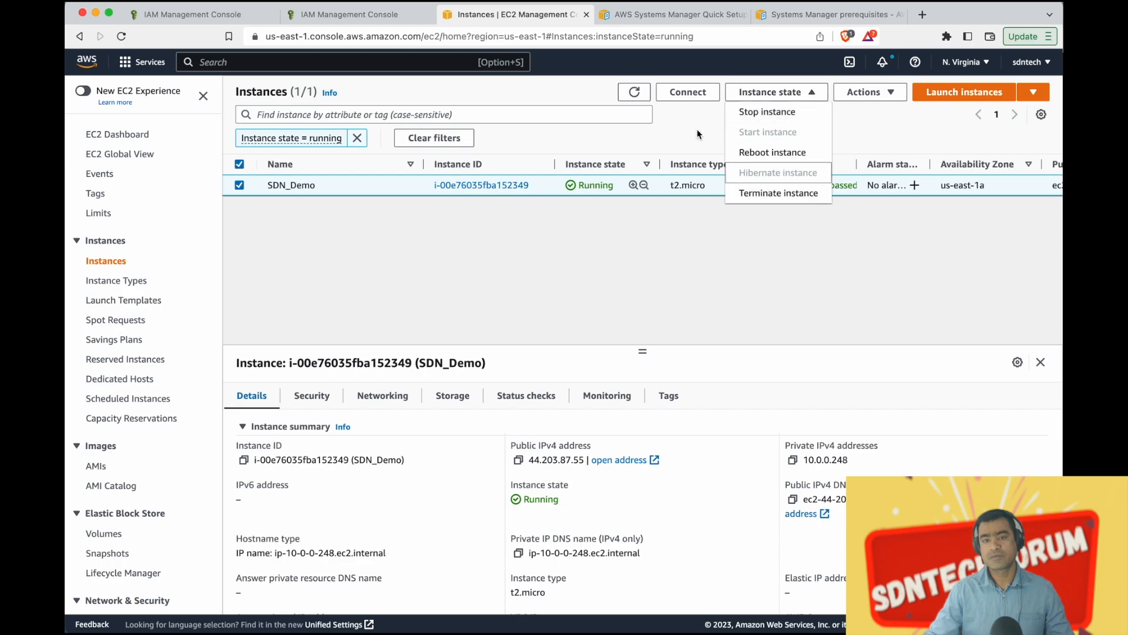
{"action": "left_click", "coordinate": [660, 106]}
Step: Change the IAM role attached to the SDN_Demo instance to EC2-Connect
{"action": "left_click", "coordinate": [884, 94]}
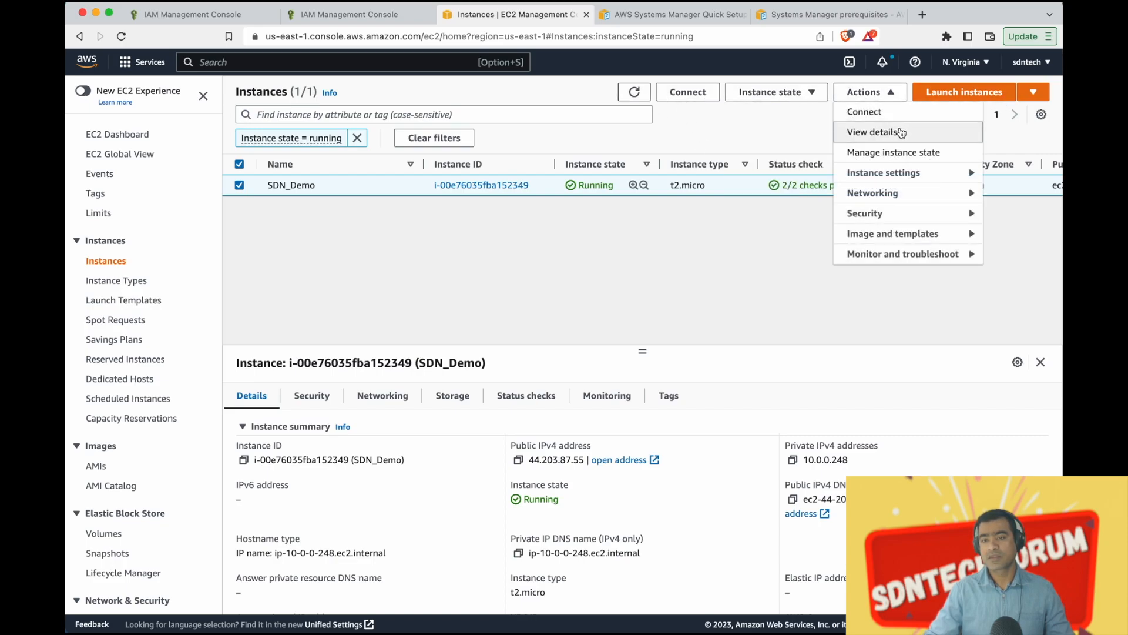
{"action": "left_click", "coordinate": [949, 170]}
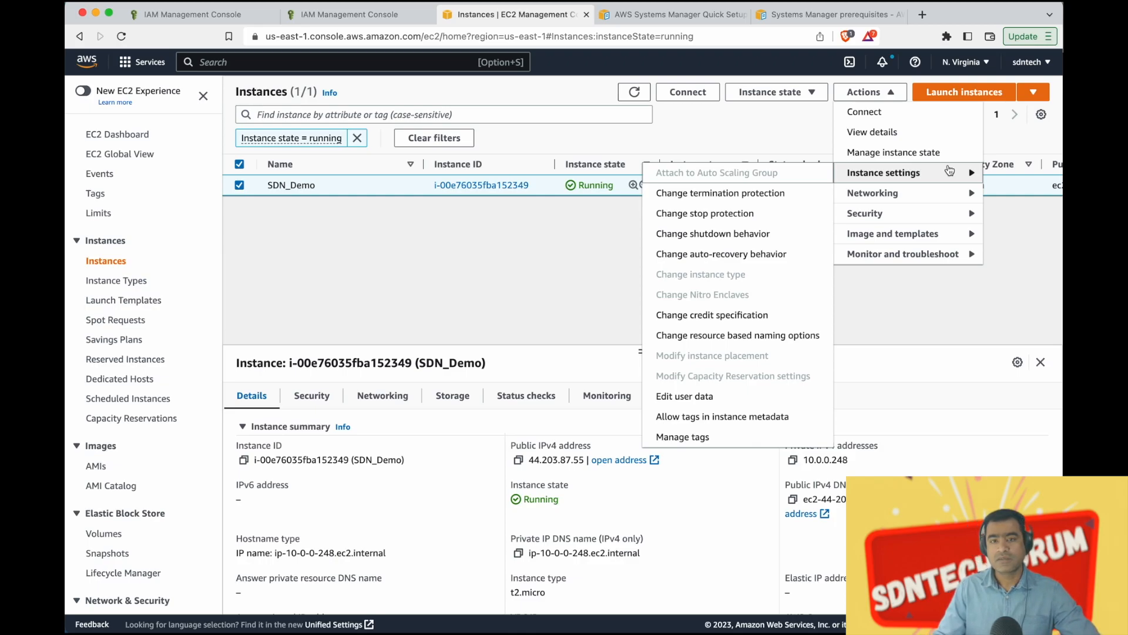
{"action": "mouse_move", "coordinate": [947, 193]}
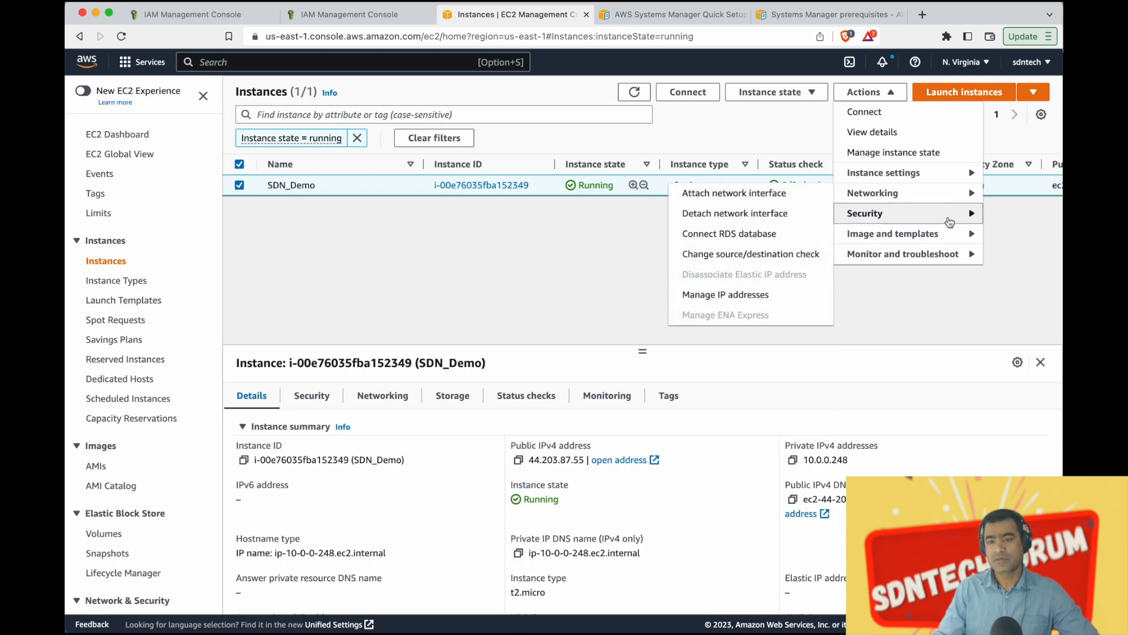
{"action": "mouse_move", "coordinate": [950, 221]}
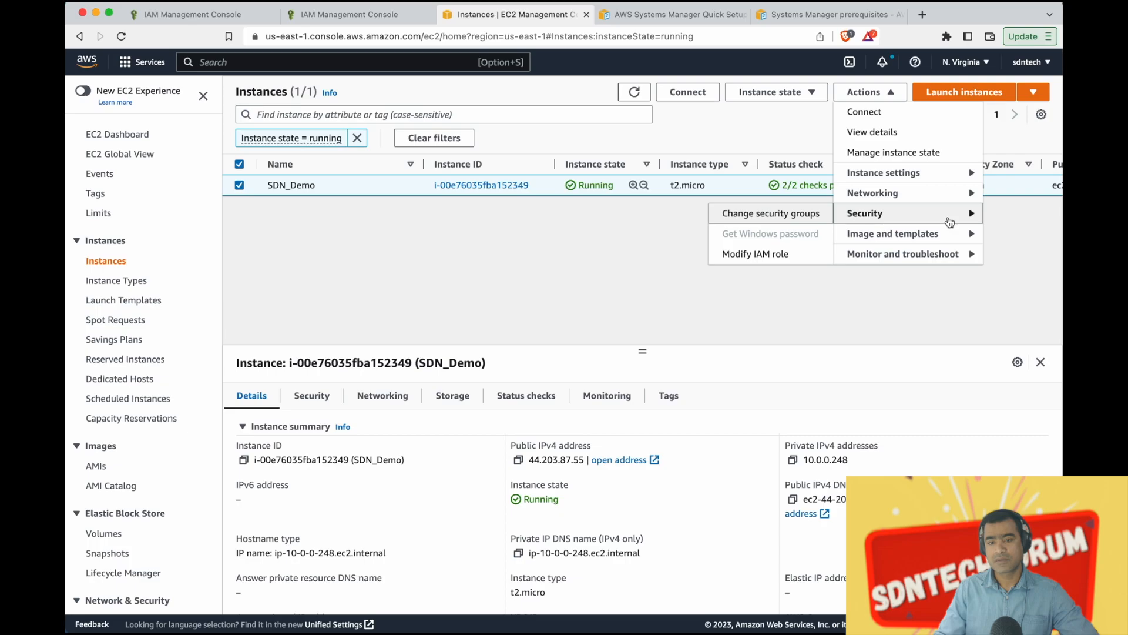
{"action": "left_click", "coordinate": [781, 255]}
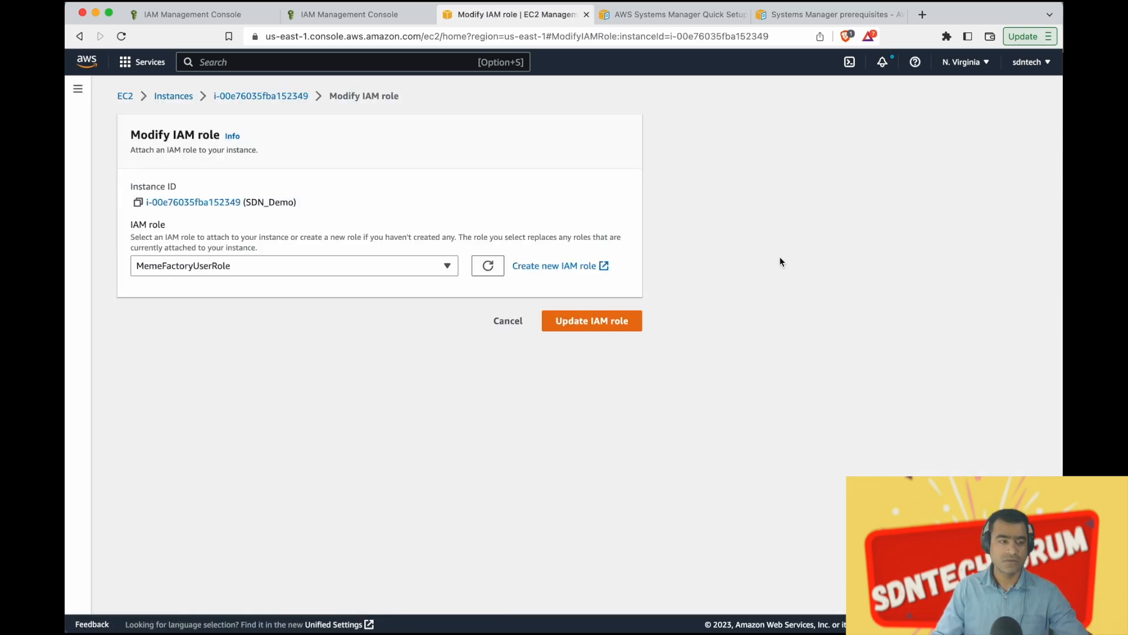
{"action": "left_click", "coordinate": [447, 266]}
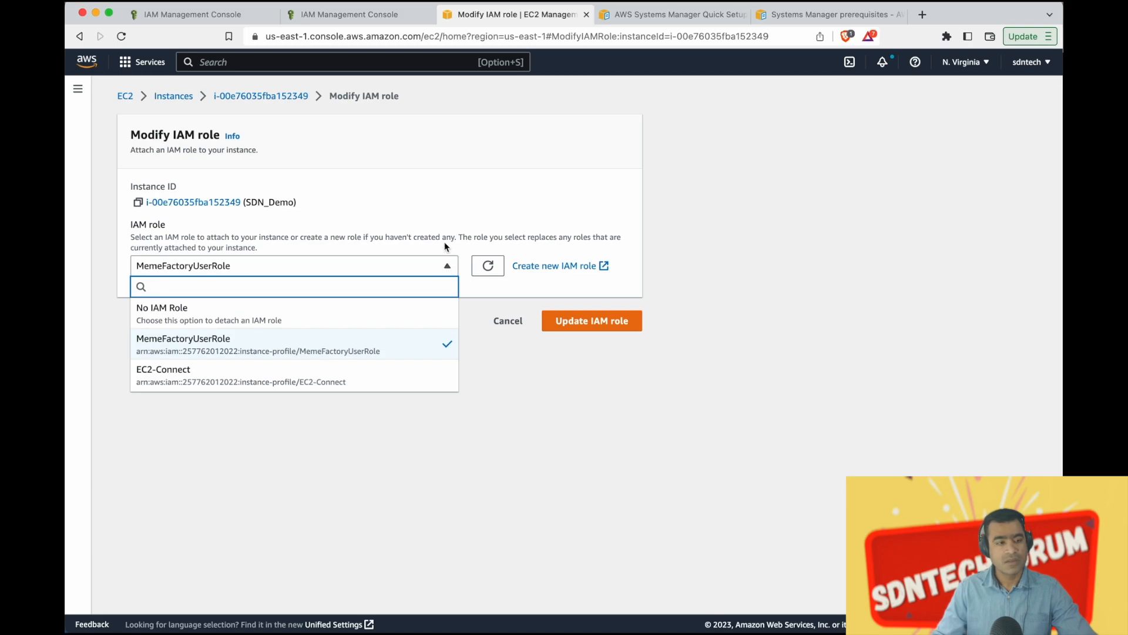
{"action": "left_click", "coordinate": [345, 383]}
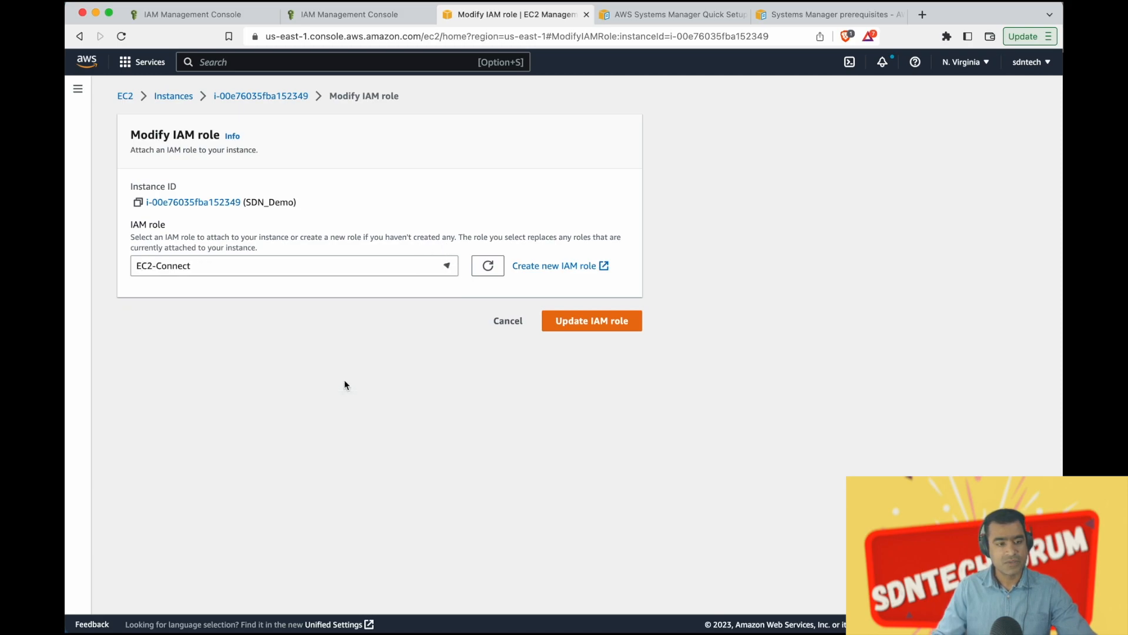
{"action": "left_click", "coordinate": [603, 323]}
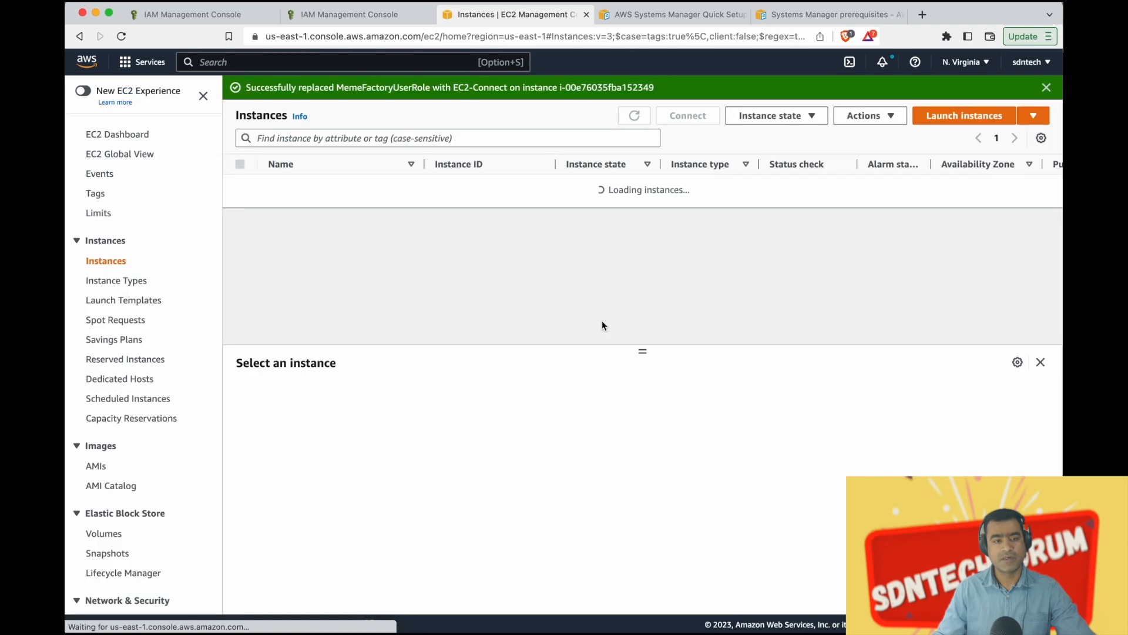
Step: Open the running SDN_Demo instance's summary and examine its IAM role, security groups and inbound and outbound rules
{"action": "left_click", "coordinate": [144, 136]}
{"action": "left_click", "coordinate": [324, 174]}
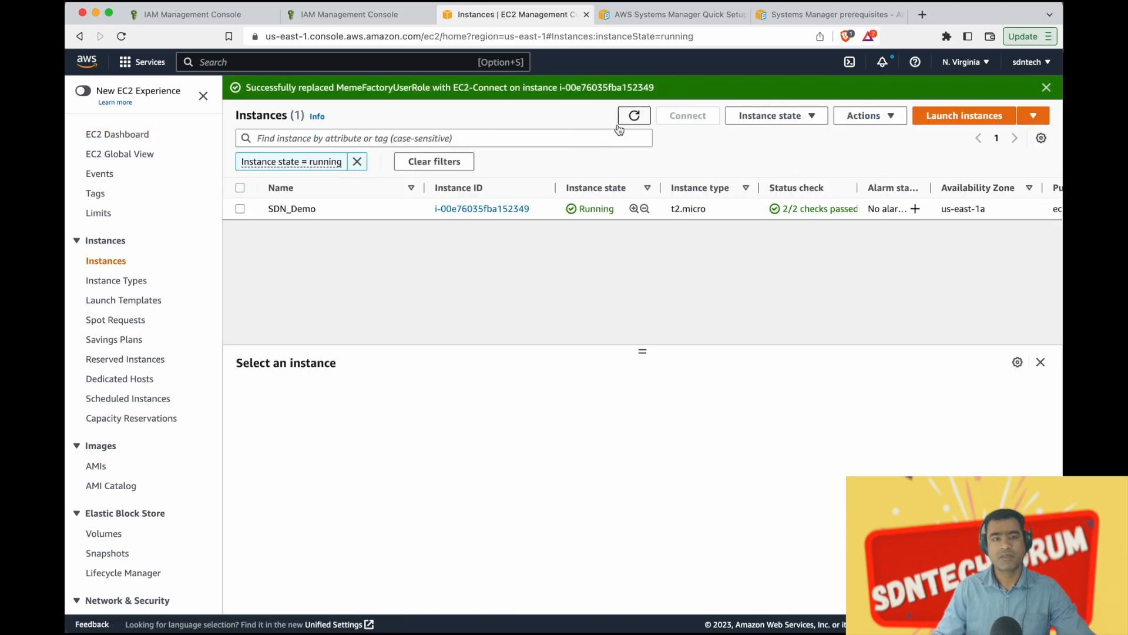
{"action": "left_click", "coordinate": [500, 212]}
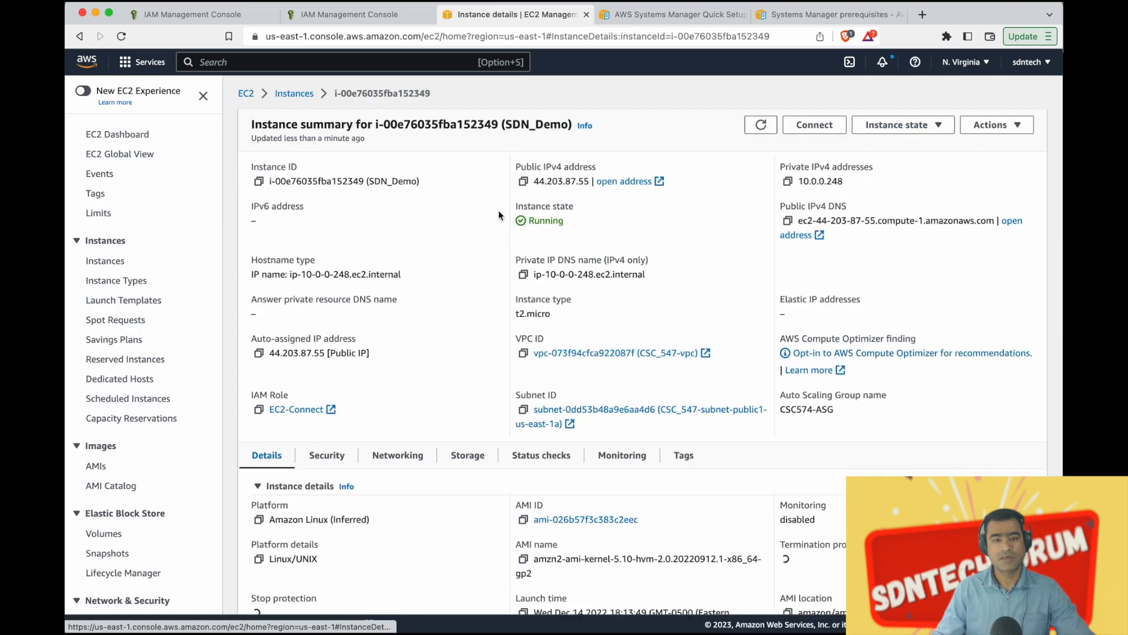
{"action": "scroll", "coordinate": [728, 238], "scroll_direction": "down", "scroll_amount": 5}
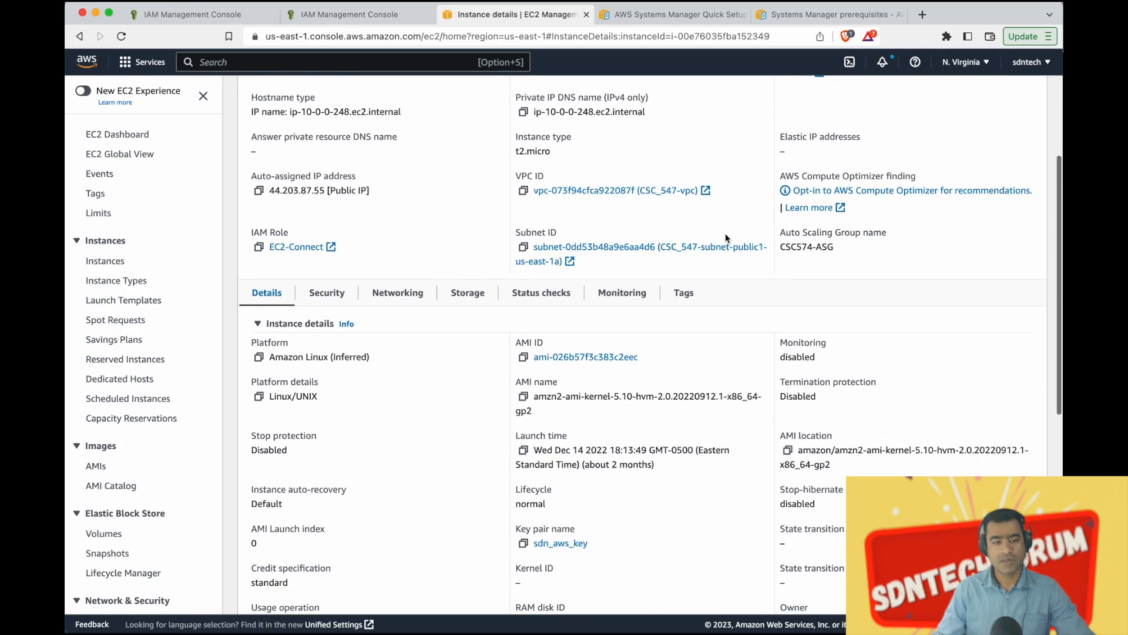
{"action": "left_click", "coordinate": [326, 294]}
{"action": "scroll", "coordinate": [714, 312], "scroll_direction": "down", "scroll_amount": 2}
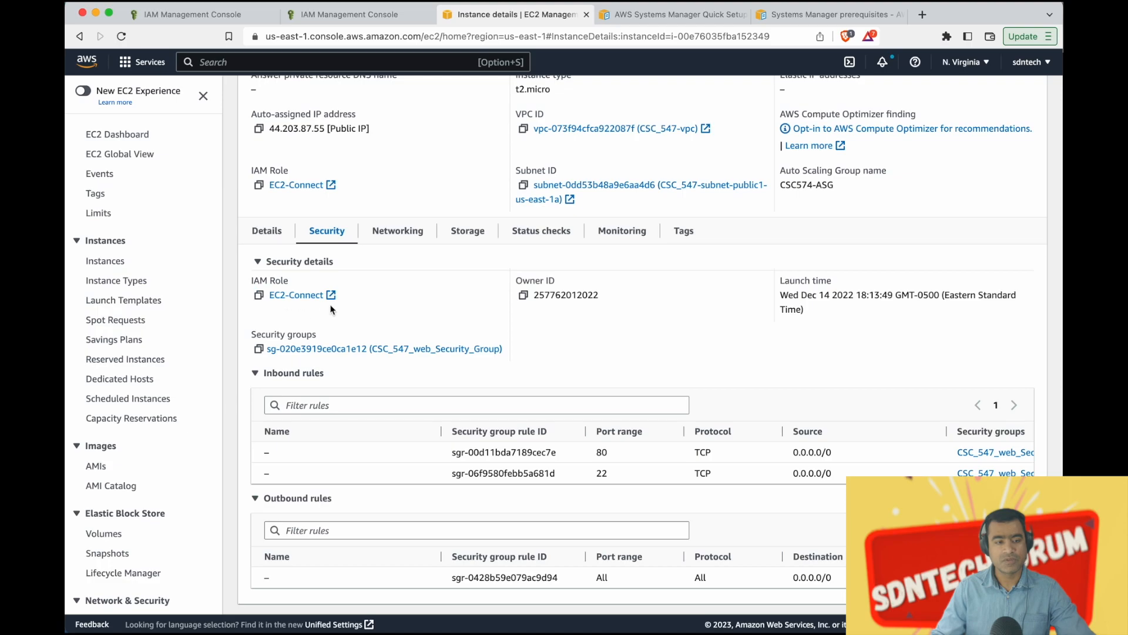
{"action": "scroll", "coordinate": [396, 288], "scroll_direction": "up", "scroll_amount": 5}
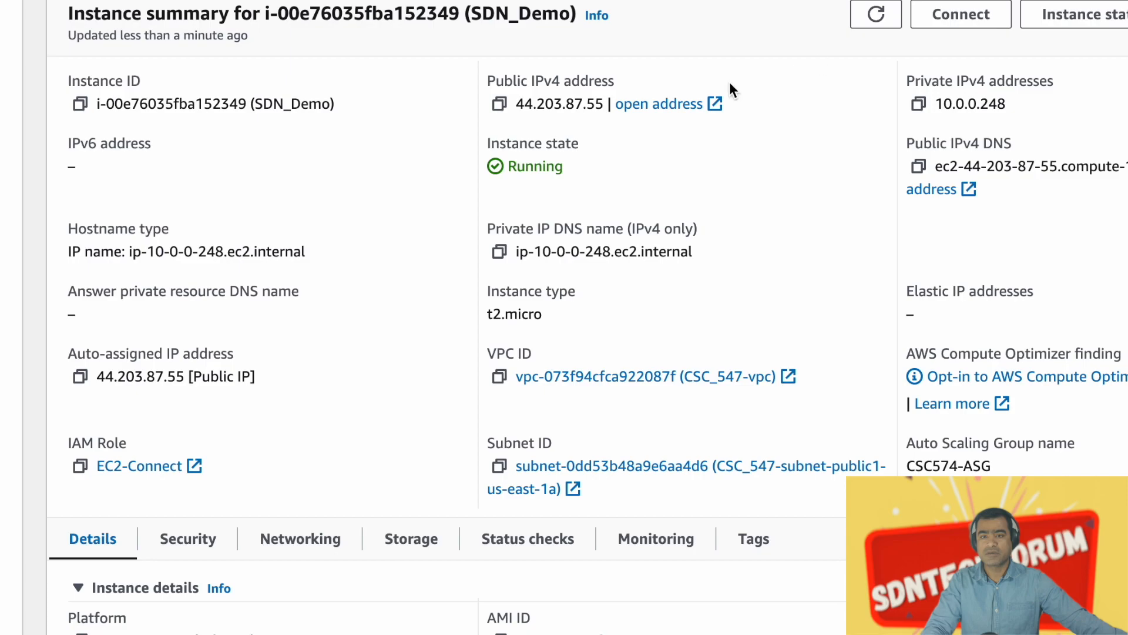
Step: Connect to the SDN_Demo instance through Session Manager
{"action": "left_click", "coordinate": [985, 24]}
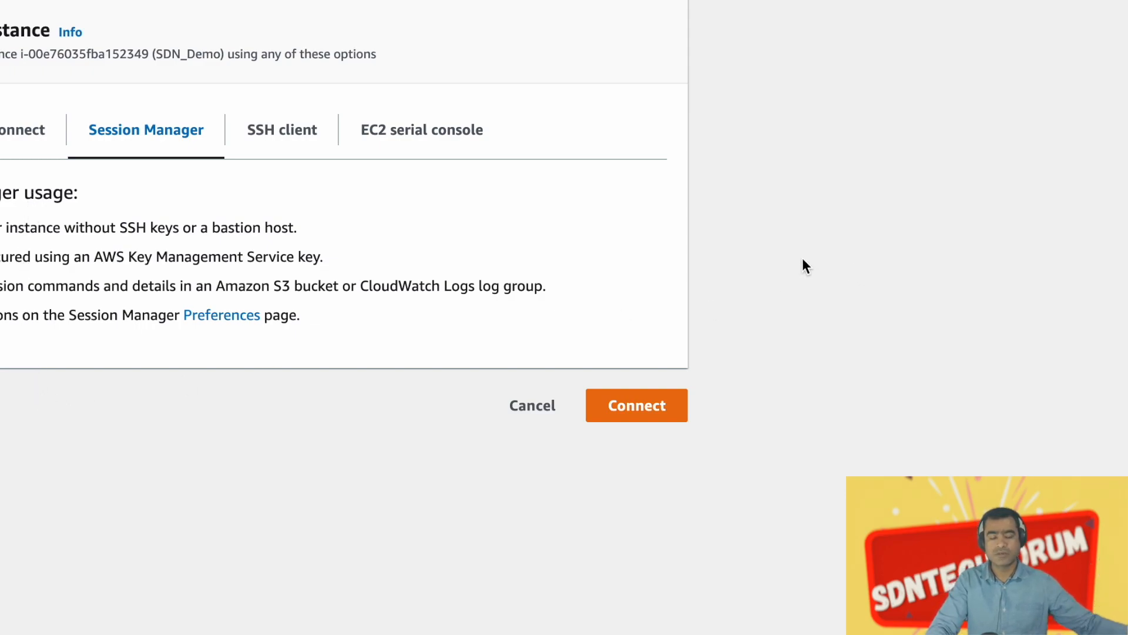
{"action": "left_click", "coordinate": [658, 411]}
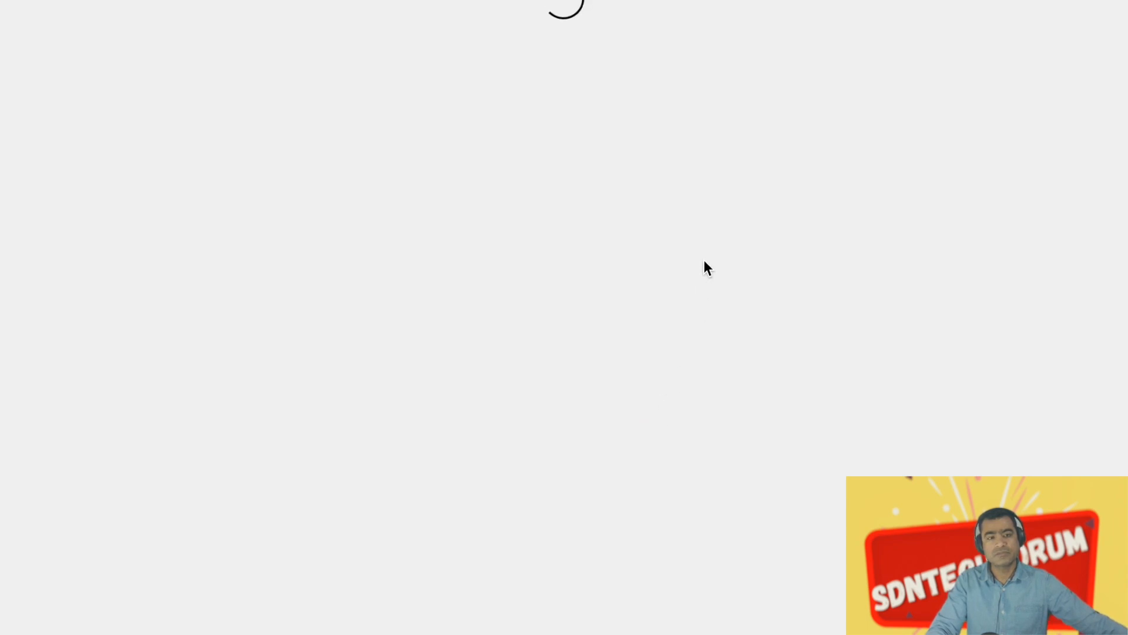